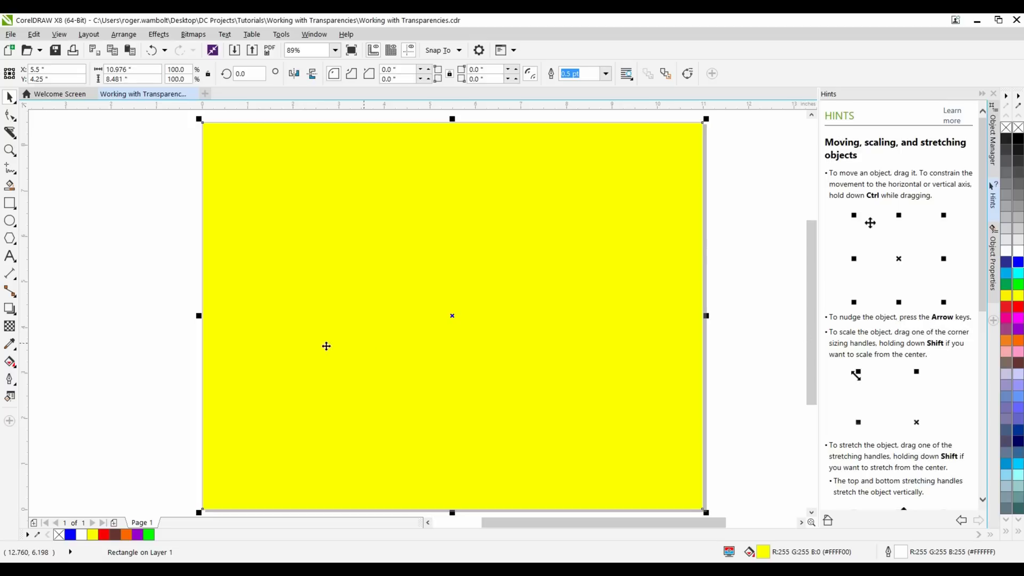
Give the yellow rectangle a left-to-right fountain transparency, with its start point moved further left
{"action": "left_click", "coordinate": [11, 327]}
{"action": "left_click_drag", "start_coordinate": [303, 309], "coordinate": [638, 311]}
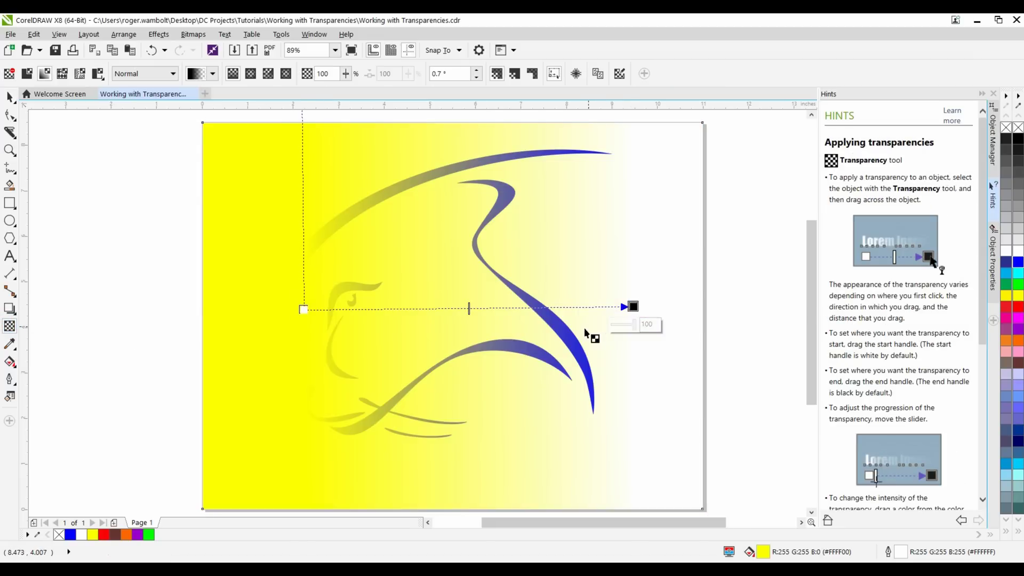
{"action": "left_click_drag", "start_coordinate": [309, 312], "coordinate": [255, 316]}
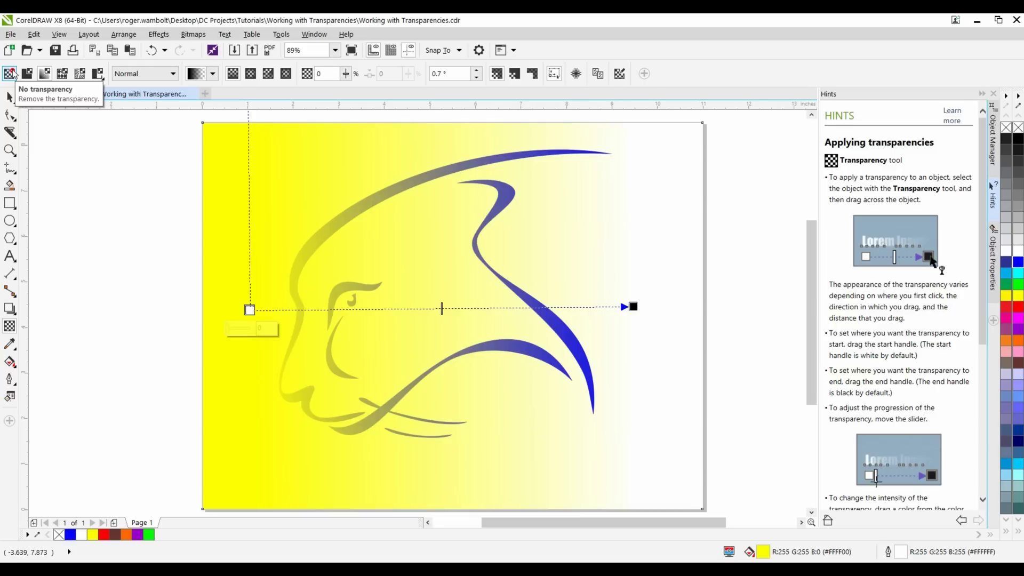
Try a uniform 50% transparency on the rectangle, then go back to the fountain transparency
{"action": "left_click", "coordinate": [29, 74]}
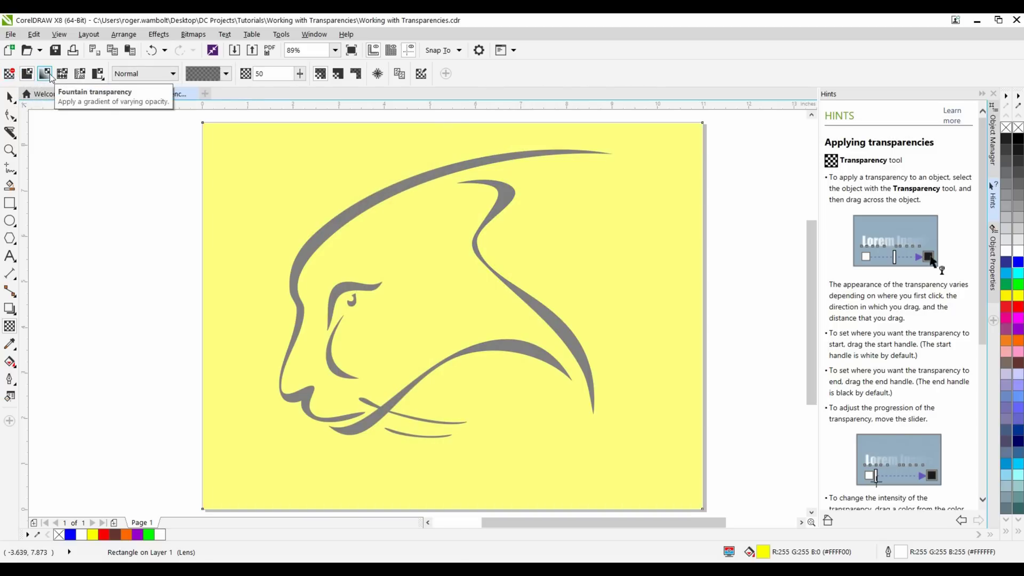
{"action": "left_click", "coordinate": [44, 73]}
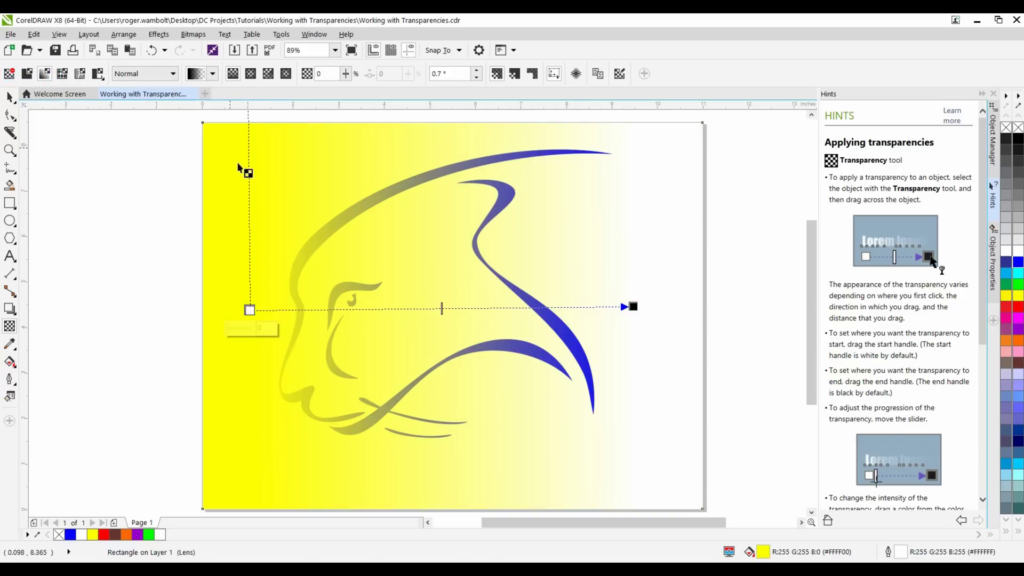
{"action": "left_click", "coordinate": [248, 310]}
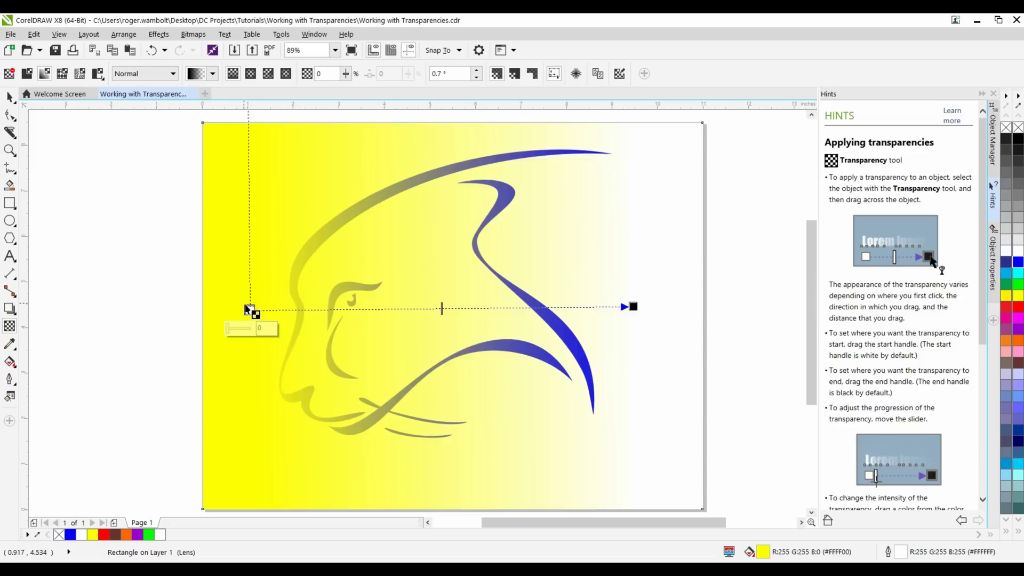
{"action": "left_click", "coordinate": [8, 97]}
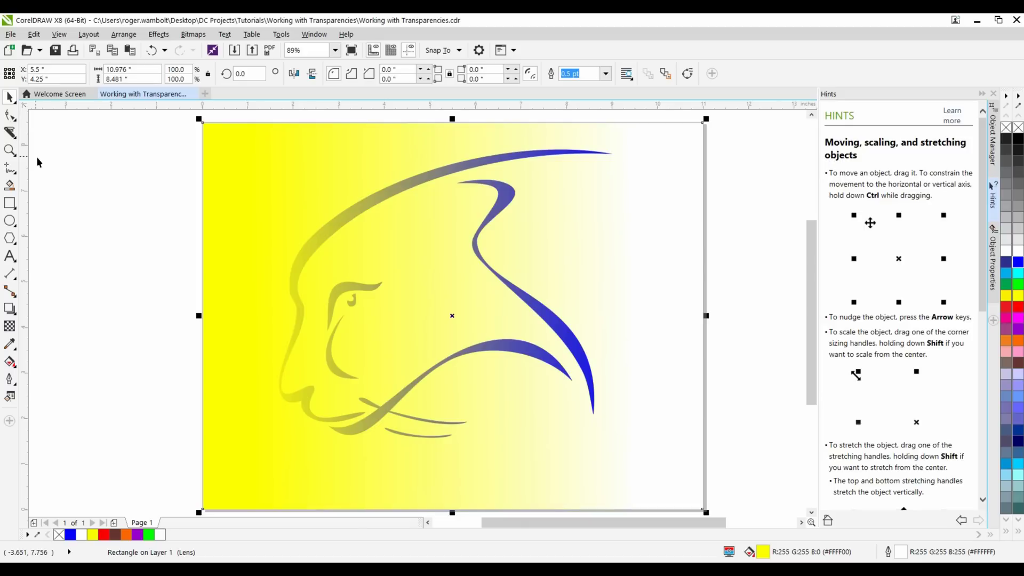
Delete the yellow lens rectangle and the blue cat drawing to clear the page
{"action": "key", "text": "Delete"}
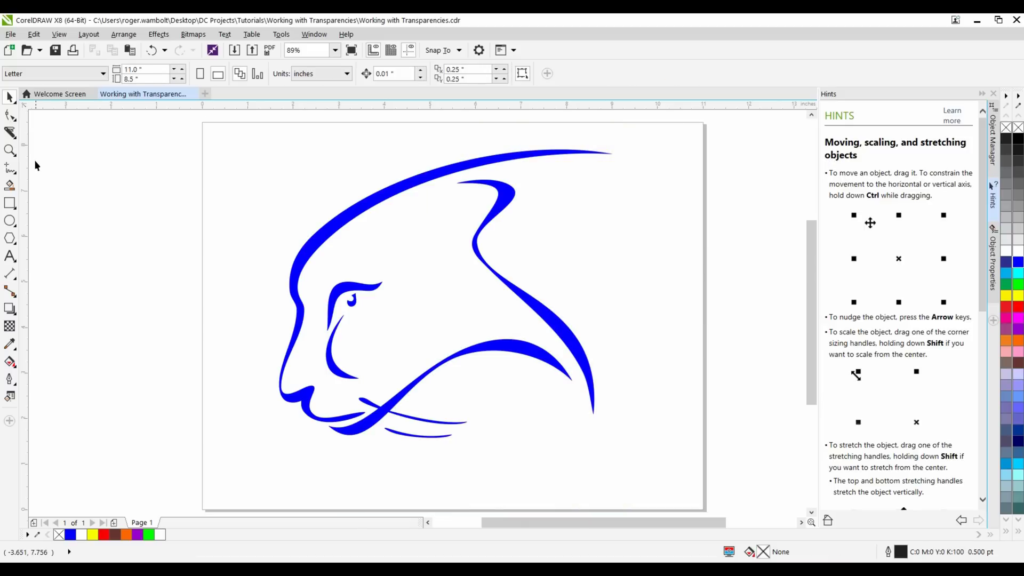
{"action": "left_click", "coordinate": [404, 196]}
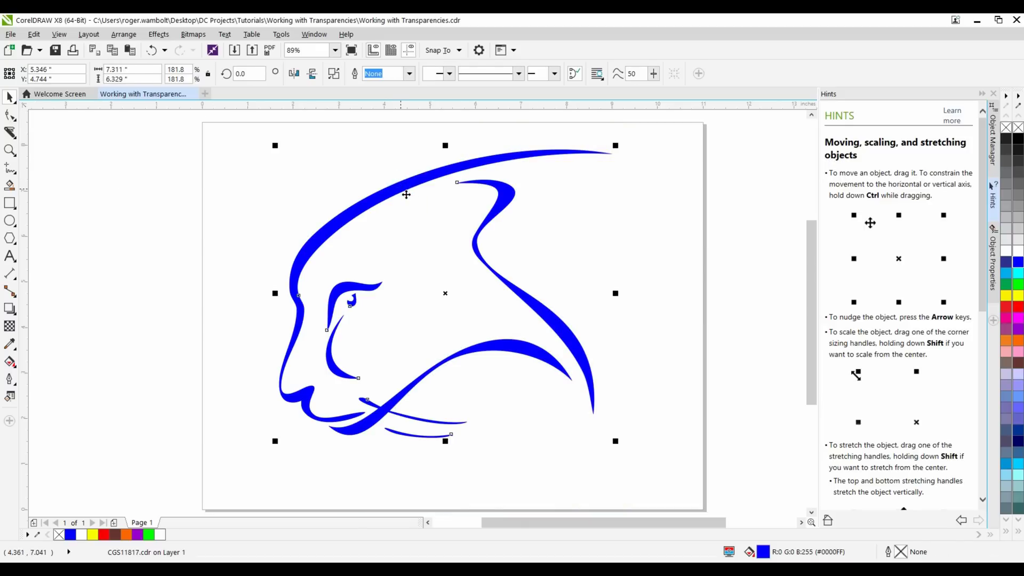
{"action": "key", "text": "Delete"}
Import alaska.jpg, lighthouse.jpg and sunset.jpg together
{"action": "left_click", "coordinate": [11, 34]}
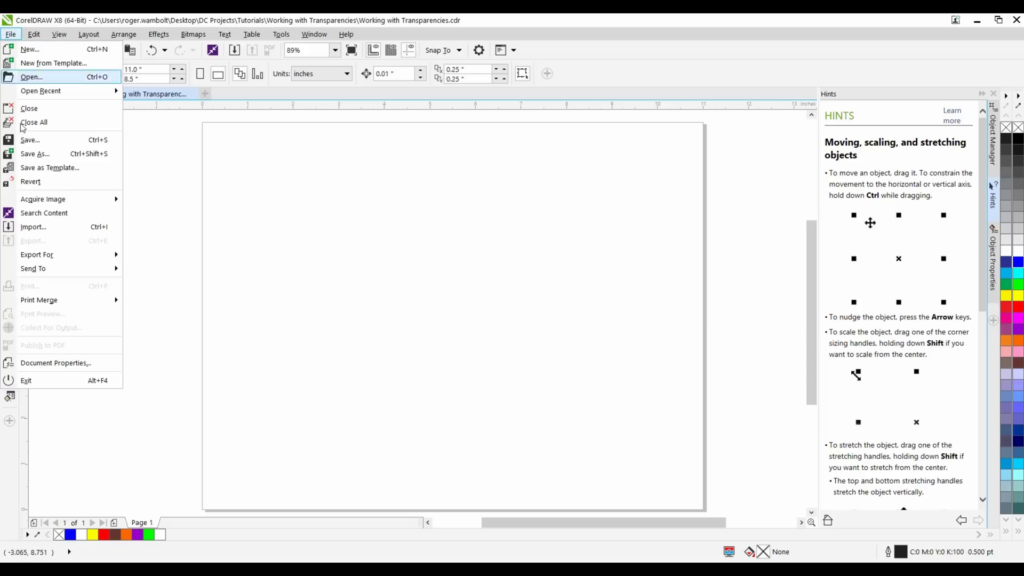
{"action": "left_click", "coordinate": [61, 228]}
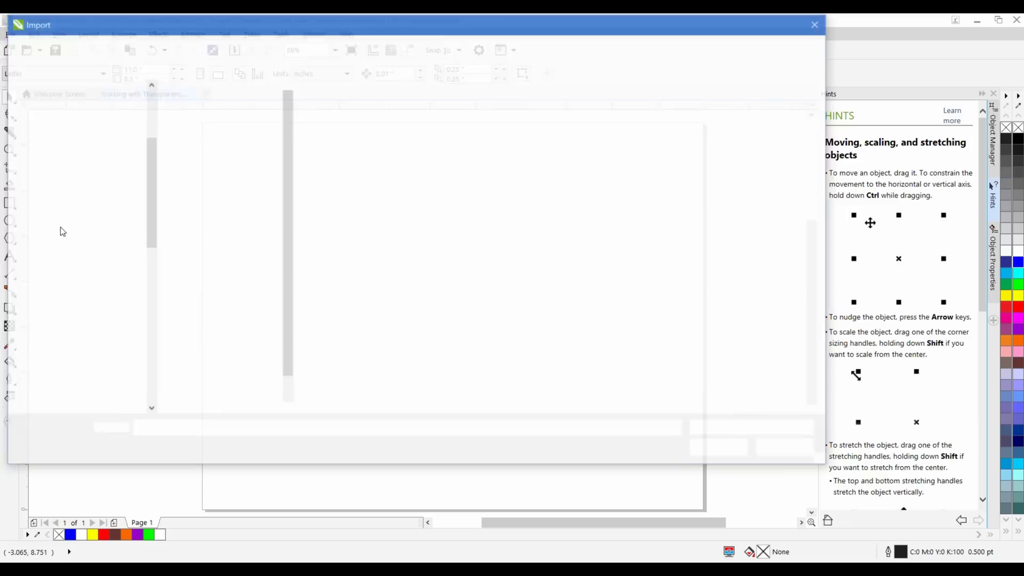
{"action": "left_click", "coordinate": [184, 206]}
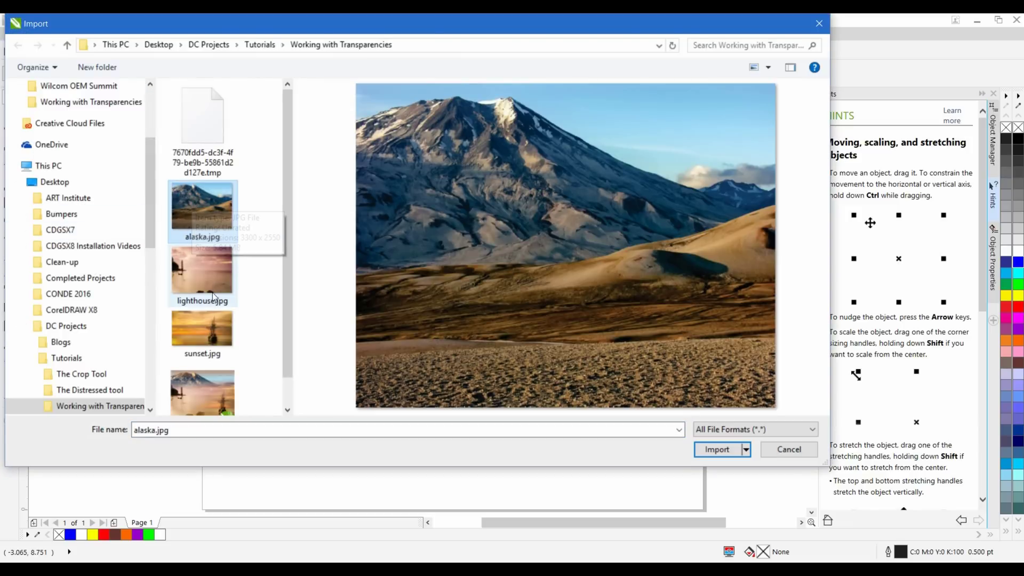
{"action": "left_click", "coordinate": [199, 269], "text": "ctrl"}
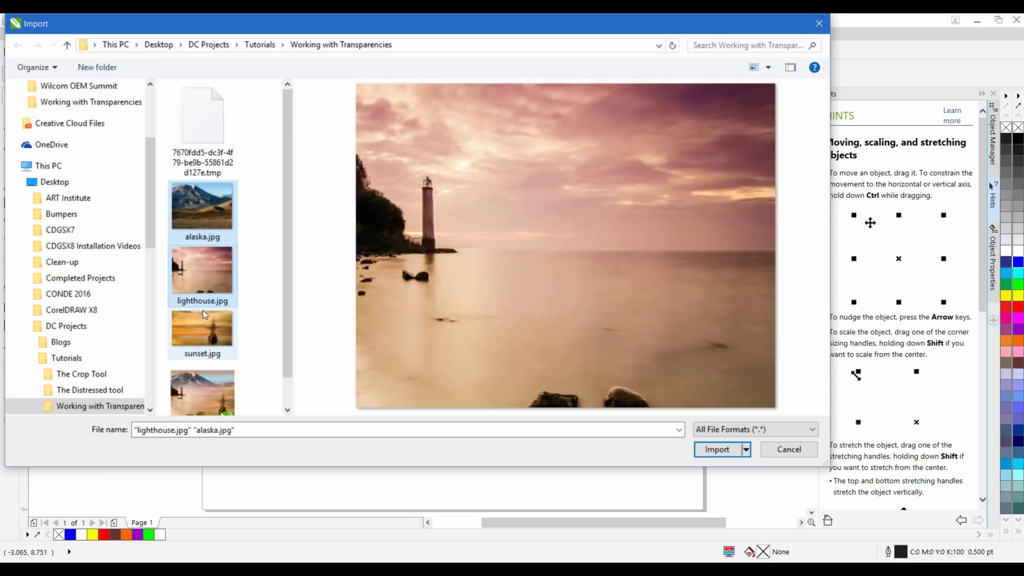
{"action": "left_click", "coordinate": [200, 331], "text": "ctrl"}
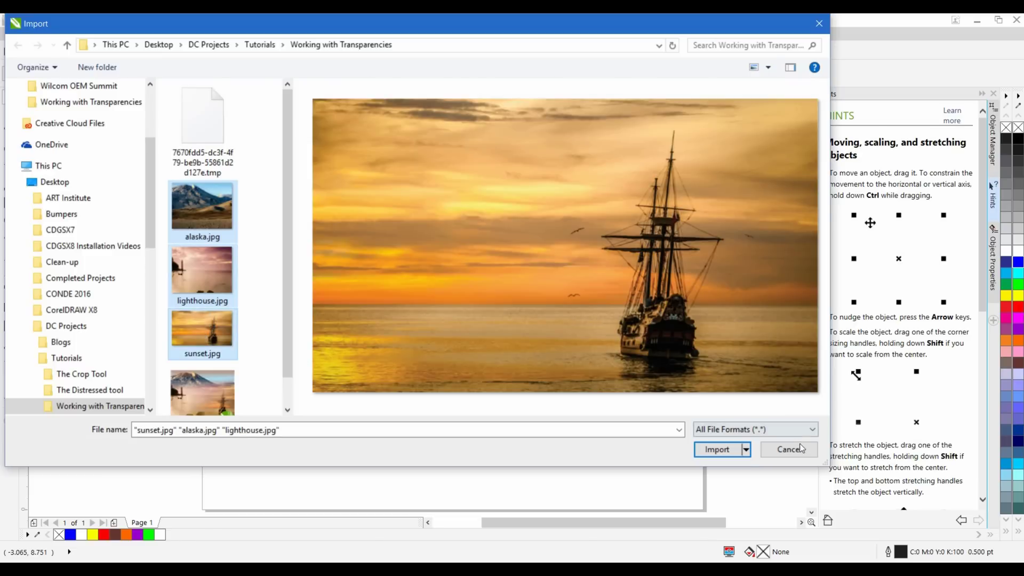
{"action": "left_click", "coordinate": [731, 451]}
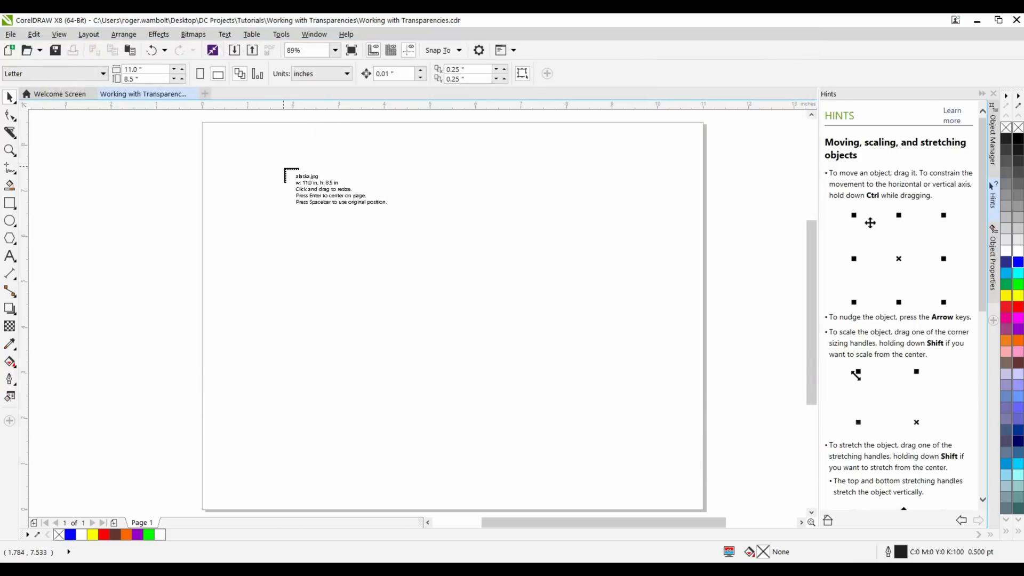
Centre alaska.jpg and lighthouse.jpg on the page, then bottom-align the ship photo with the lighthouse photo
{"action": "key", "text": "Return"}
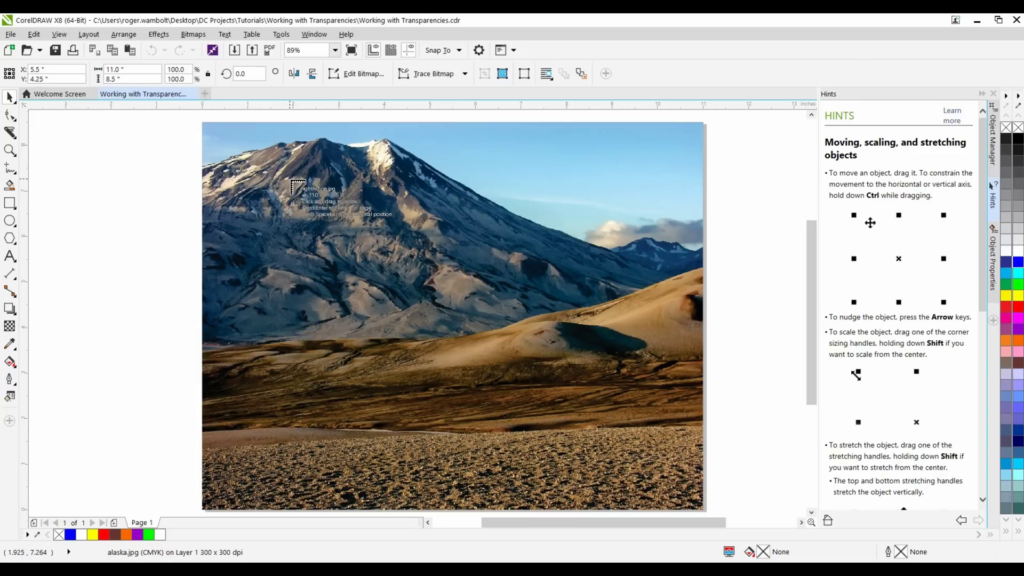
{"action": "key", "text": "Return"}
{"action": "key", "text": "Return"}
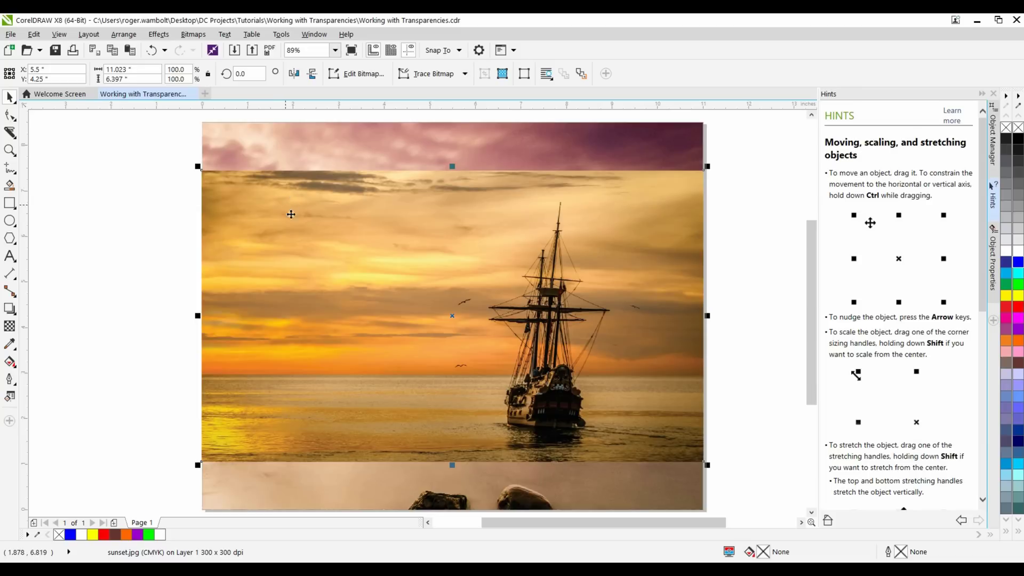
{"action": "left_click", "coordinate": [366, 133], "text": "shift"}
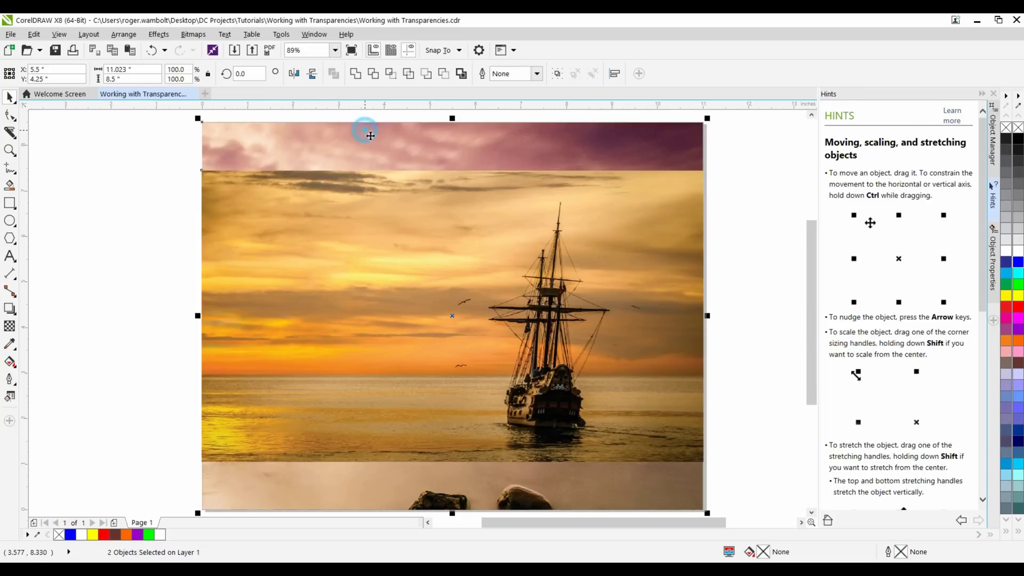
{"action": "key", "text": "b"}
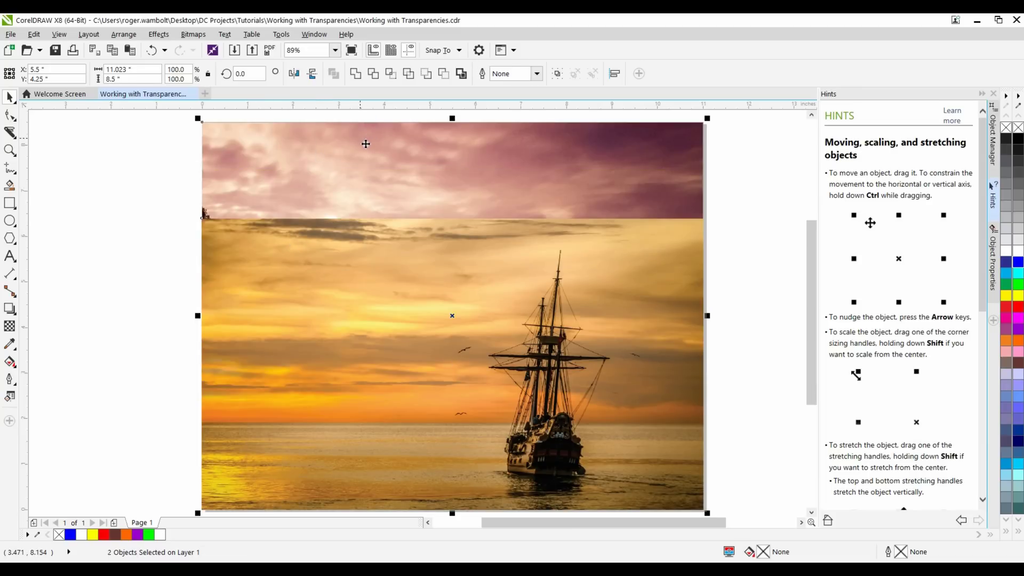
Show the Object Manager listing sunset.jpg, lighthouse.jpg and alaska.jpg, and select the ship photo sunset.jpg
{"action": "left_click", "coordinate": [57, 237]}
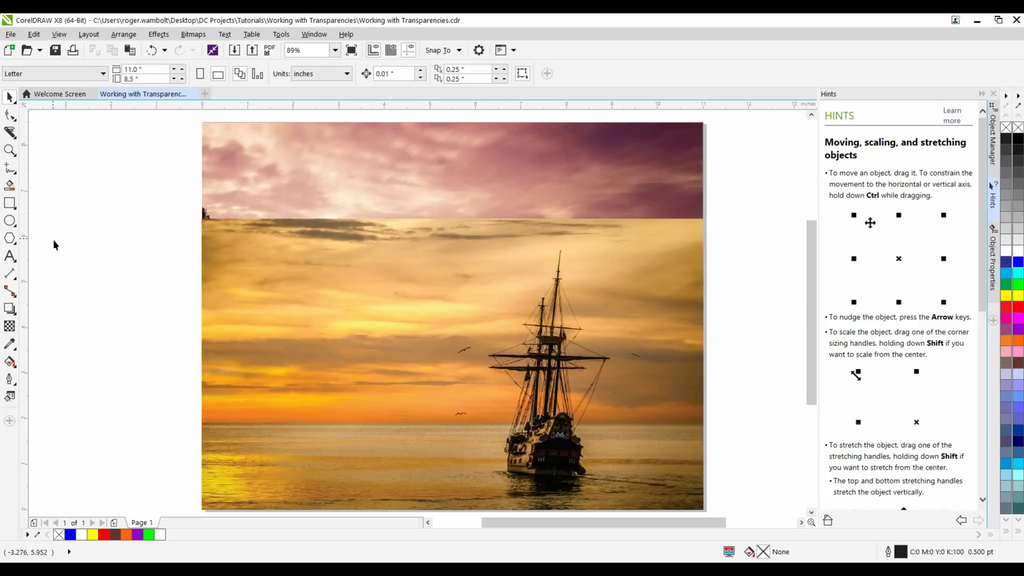
{"action": "left_click", "coordinate": [372, 335]}
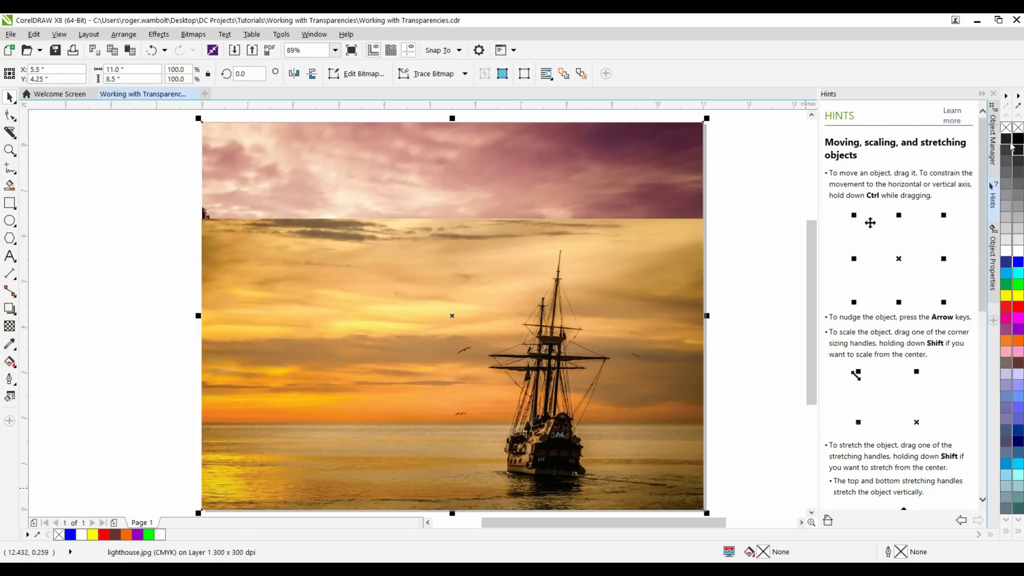
{"action": "left_click", "coordinate": [993, 140]}
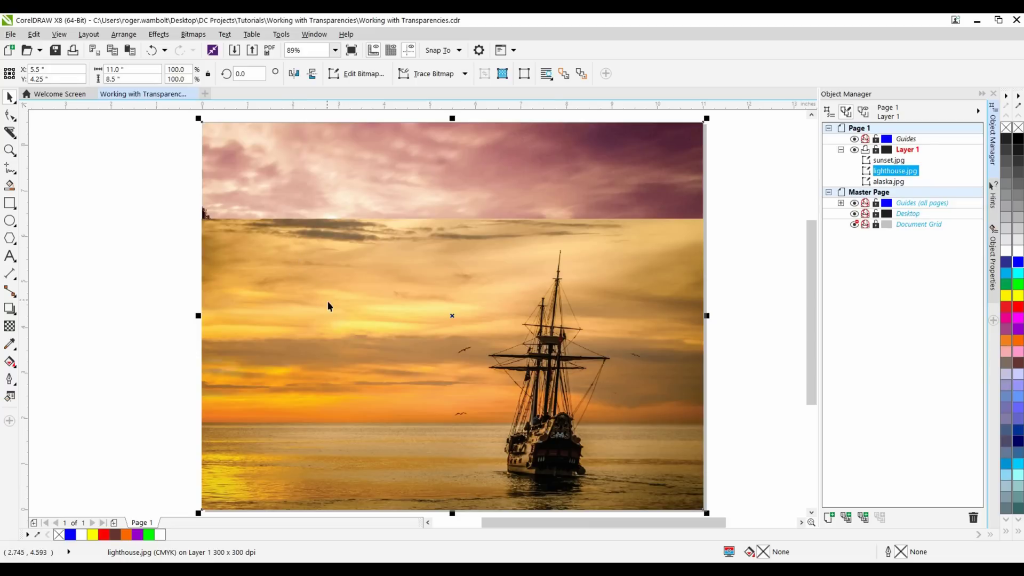
{"action": "key", "text": "Tab"}
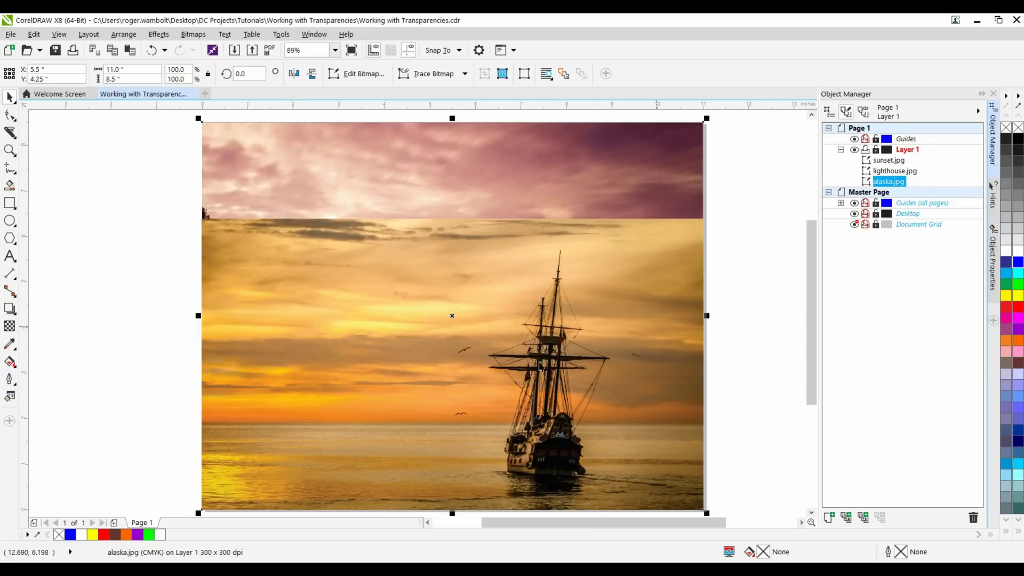
{"action": "left_click", "coordinate": [401, 342]}
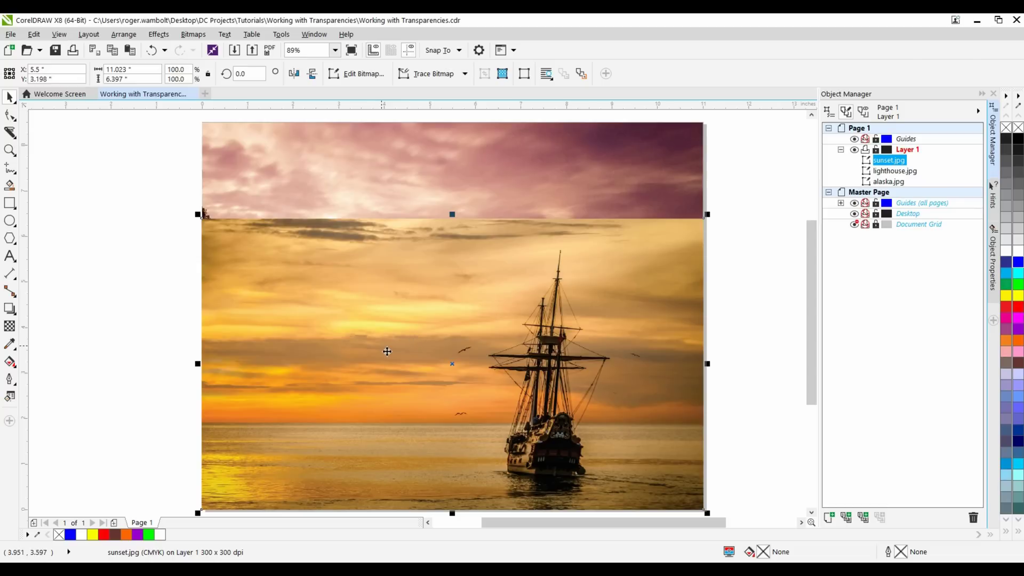
Give sunset.jpg a diagonal linear transparency fading from the ship toward the sky
{"action": "left_click", "coordinate": [11, 326]}
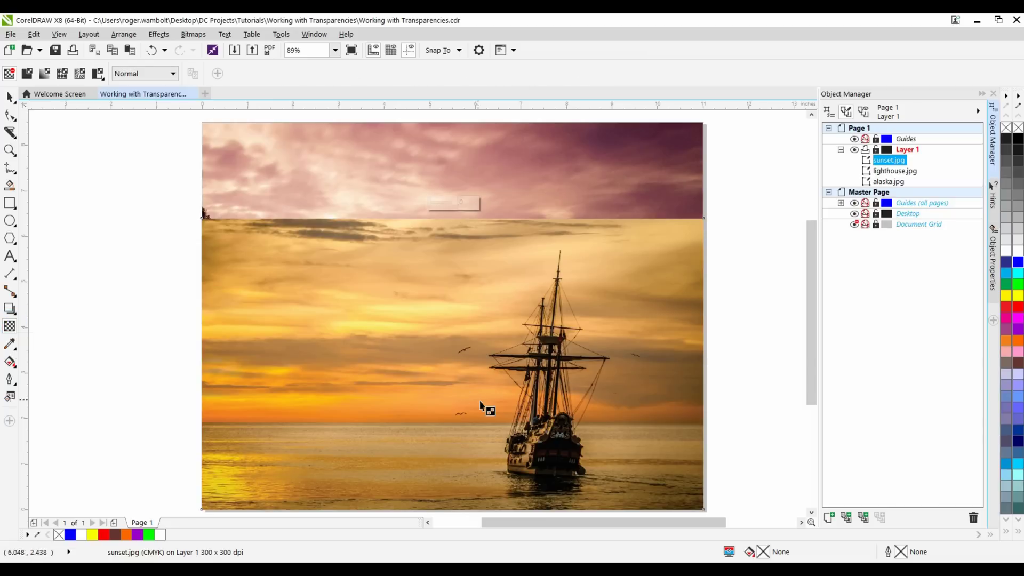
{"action": "left_click_drag", "start_coordinate": [500, 414], "coordinate": [452, 316]}
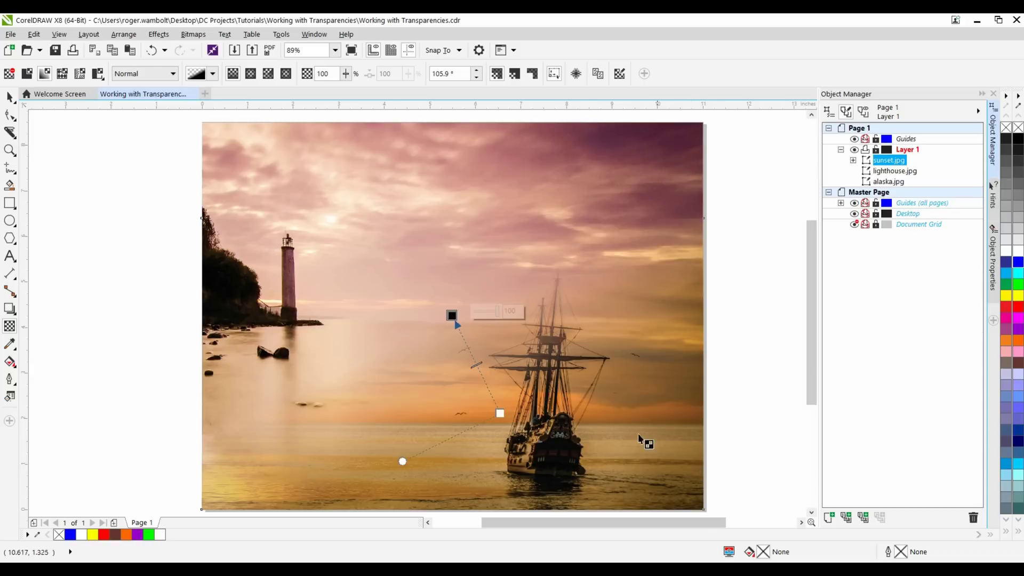
{"action": "key", "text": "space"}
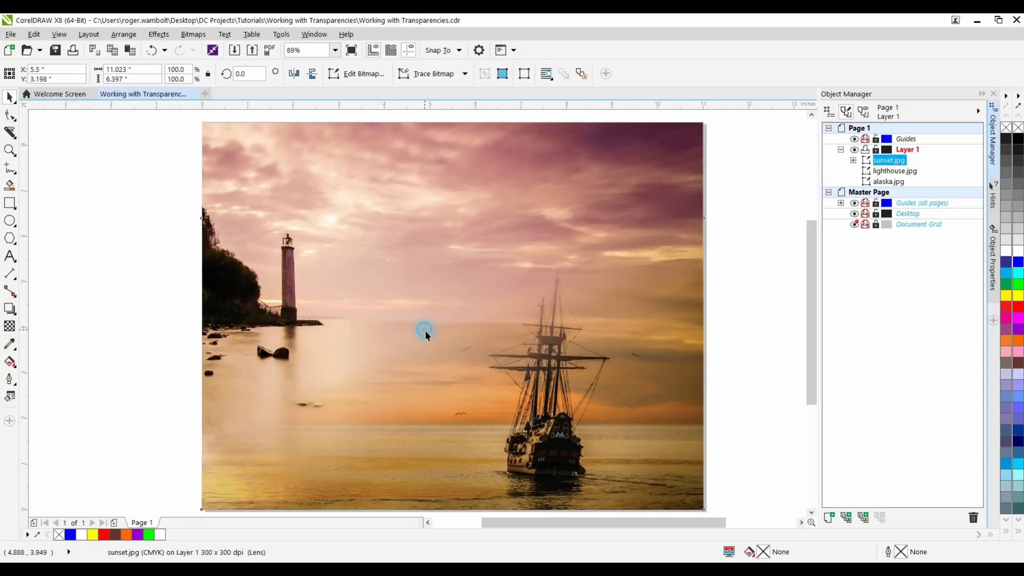
Add a vertical linear transparency to lighthouse.jpg, moving its opaque end down and transparent end up
{"action": "key", "text": "Tab"}
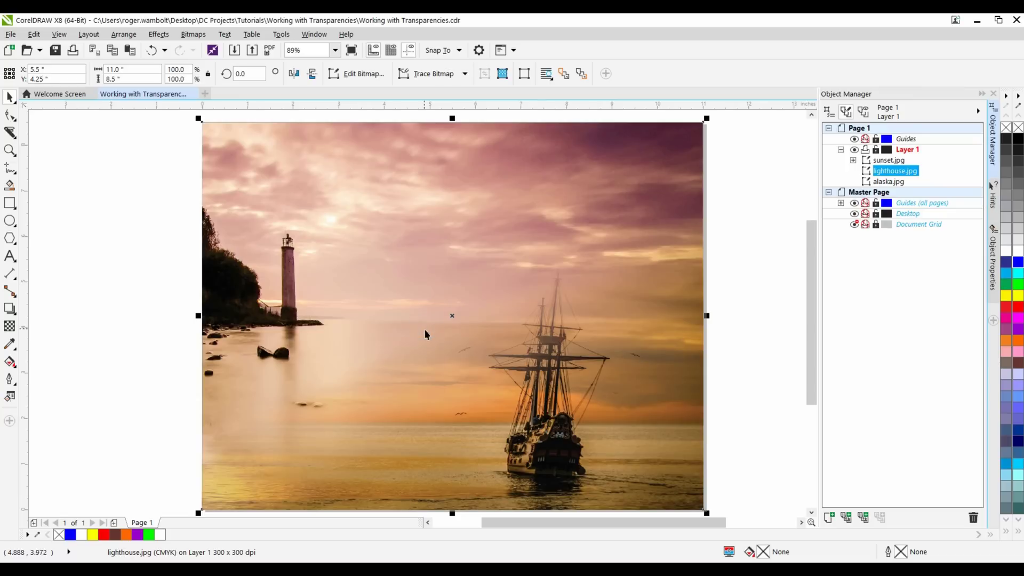
{"action": "key", "text": "space"}
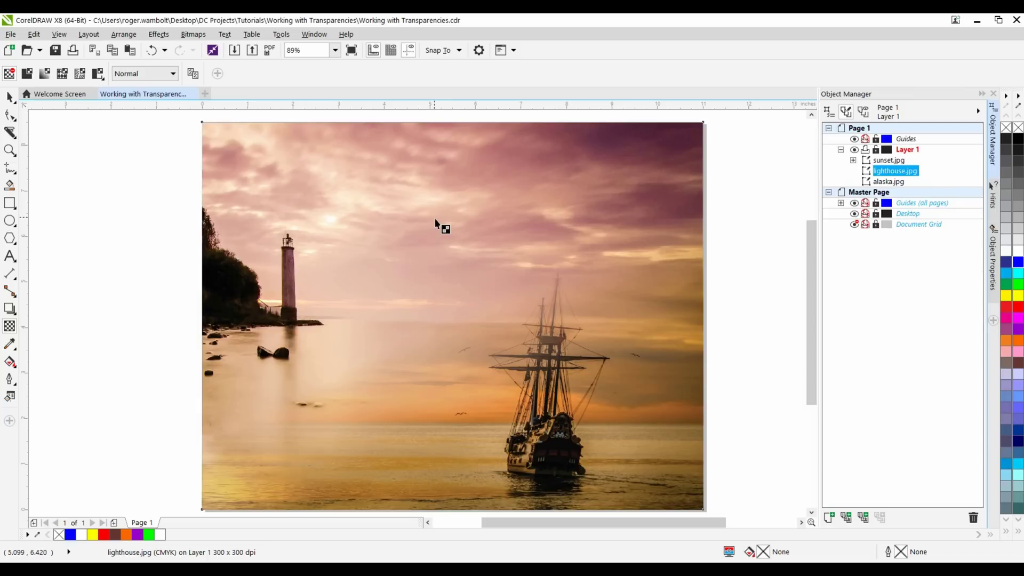
{"action": "left_click_drag", "start_coordinate": [434, 217], "coordinate": [435, 176]}
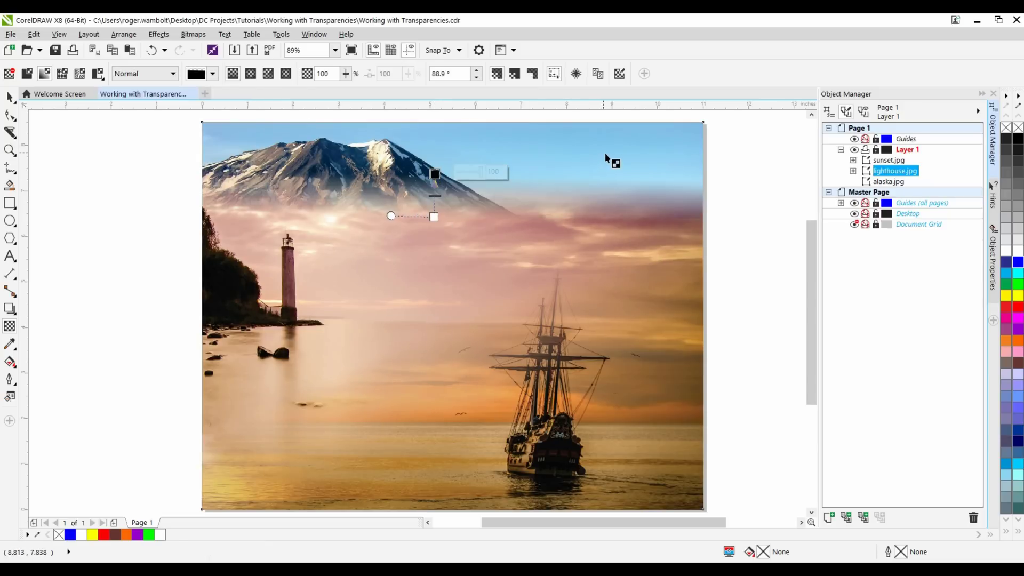
{"action": "left_click_drag", "start_coordinate": [442, 219], "coordinate": [442, 268]}
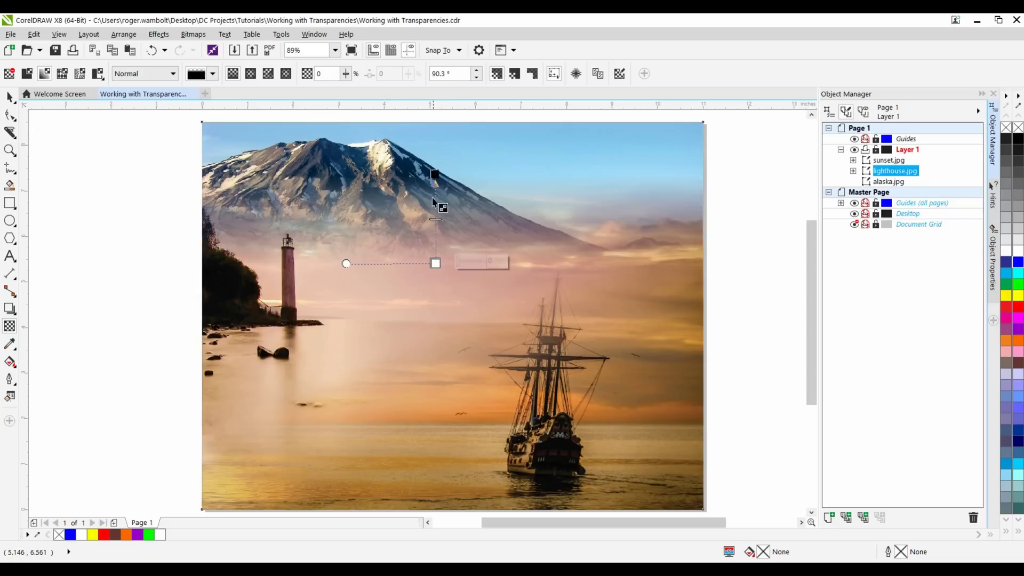
{"action": "left_click_drag", "start_coordinate": [439, 182], "coordinate": [439, 148]}
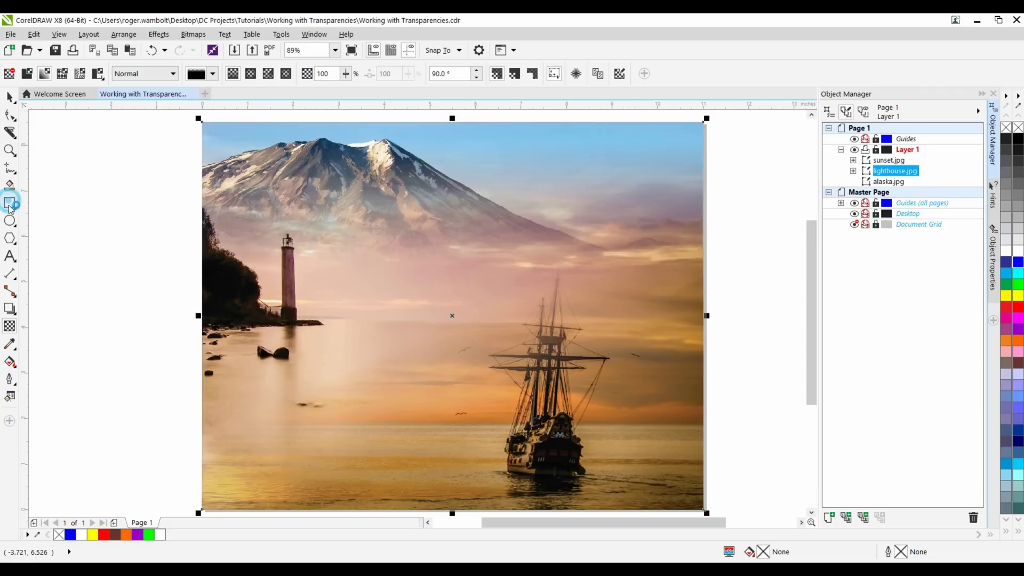
Create a page-sized 11.0 × 8.5 in rectangle filled orange (#FF6600)
{"action": "double_click", "coordinate": [10, 203]}
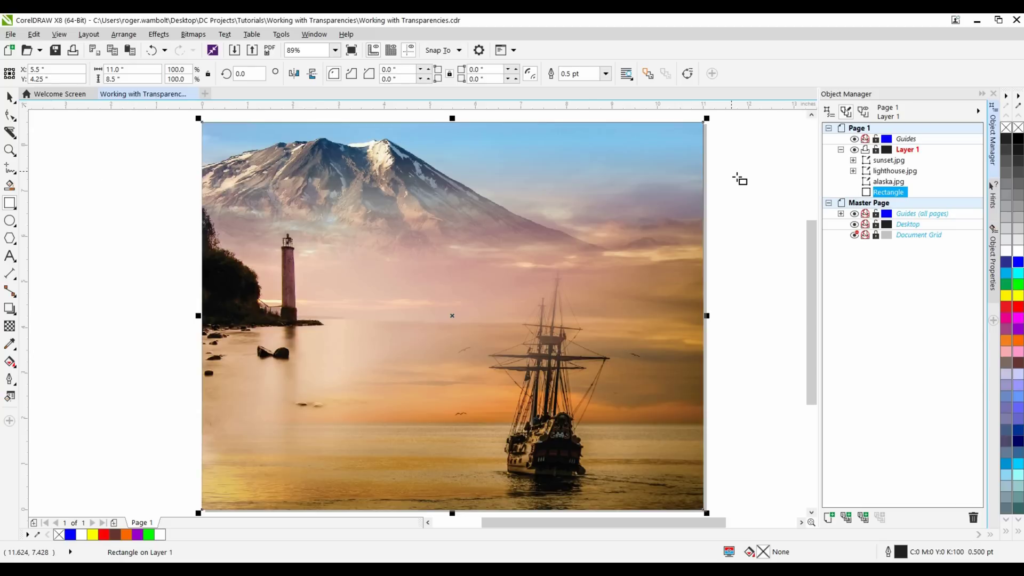
{"action": "left_click", "coordinate": [1020, 342]}
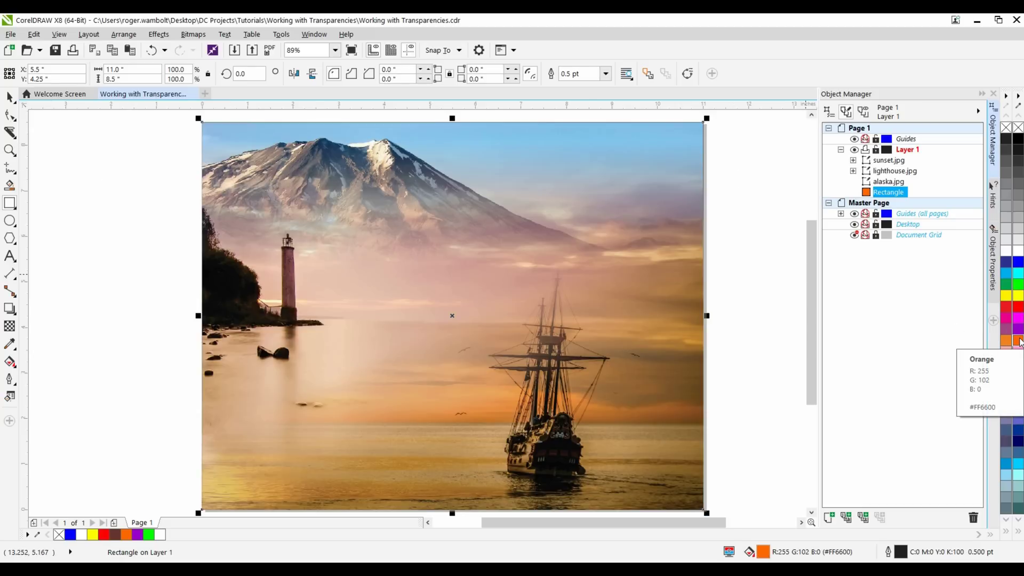
{"action": "key", "text": "space"}
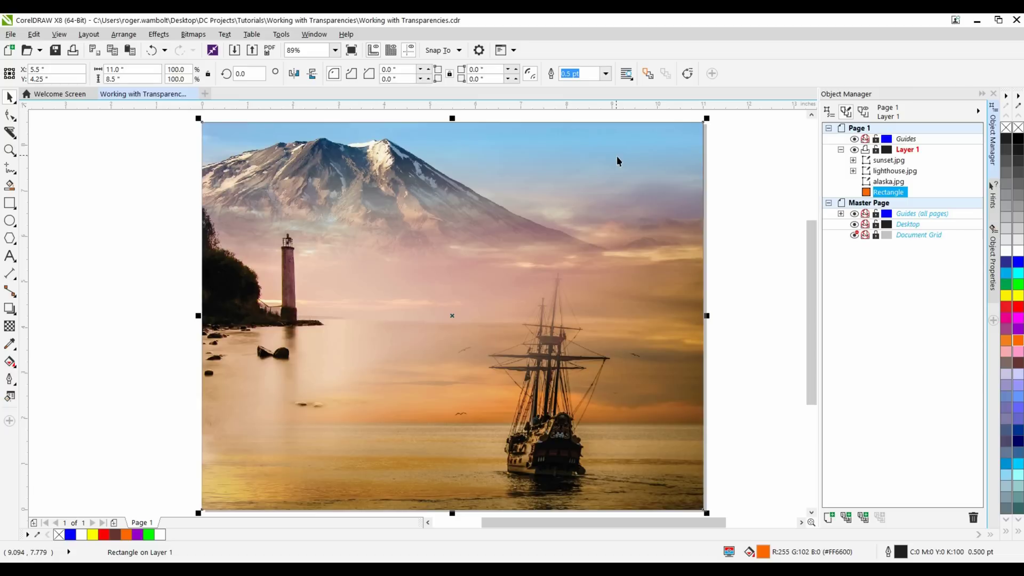
Give alaska.jpg an upward linear transparency, opaque end lowered and transparent end above the image top
{"action": "left_click", "coordinate": [536, 152]}
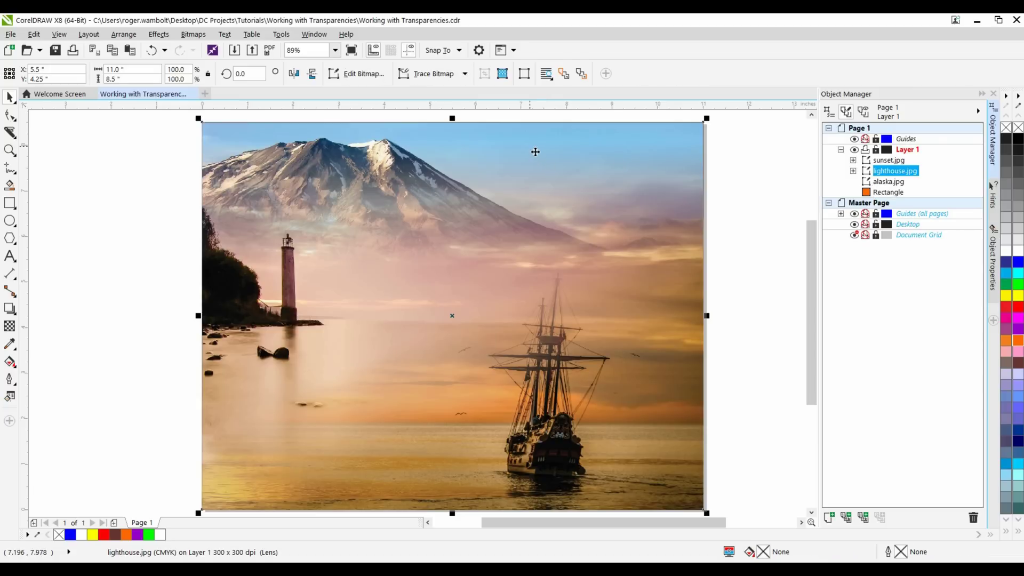
{"action": "left_click", "coordinate": [505, 158], "text": "alt"}
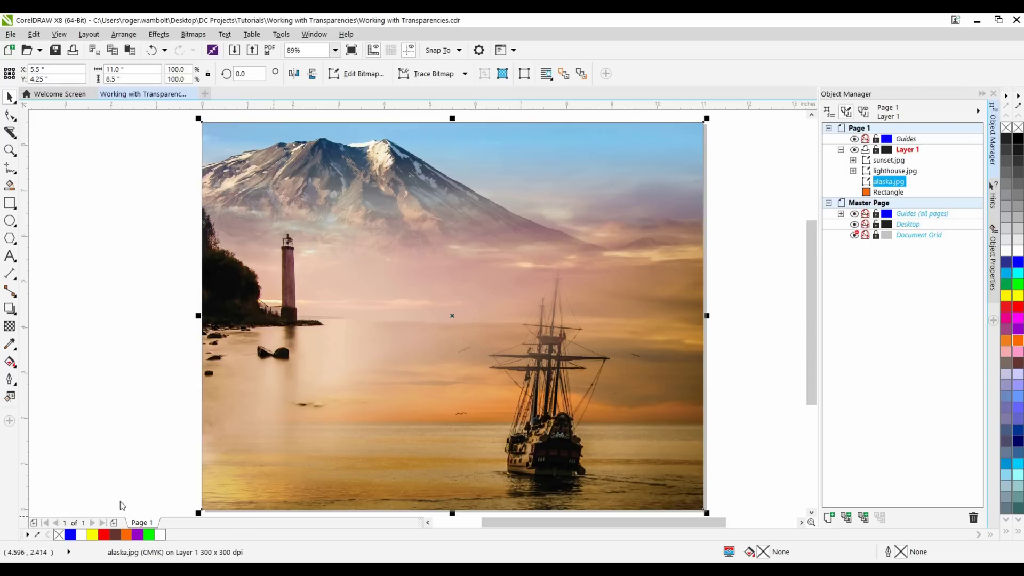
{"action": "left_click", "coordinate": [10, 325]}
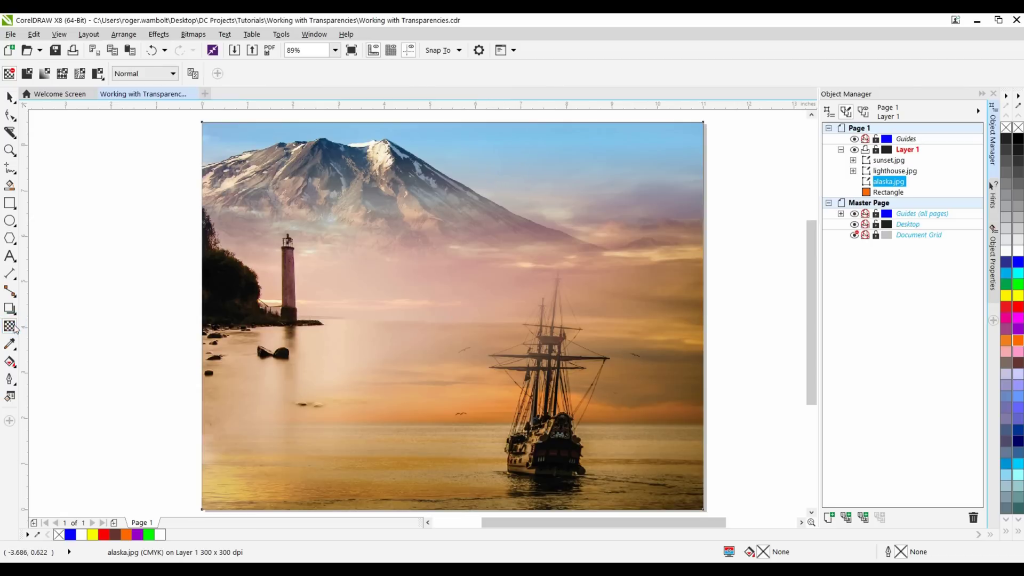
{"action": "left_click_drag", "start_coordinate": [529, 164], "coordinate": [530, 117]}
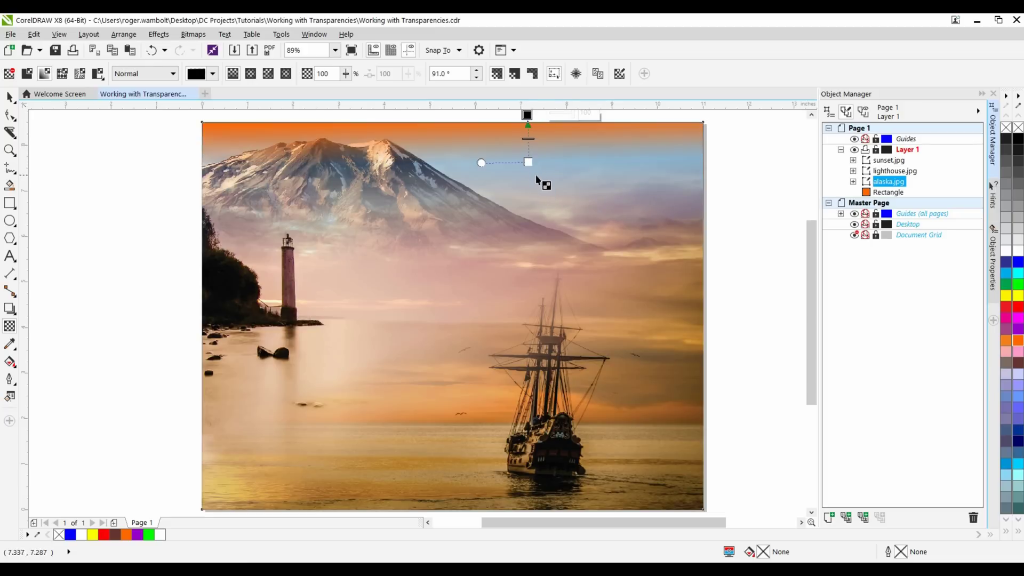
{"action": "left_click_drag", "start_coordinate": [534, 168], "coordinate": [530, 187]}
{"action": "scroll", "coordinate": [526, 194], "scroll_direction": "down", "scroll_amount": 2}
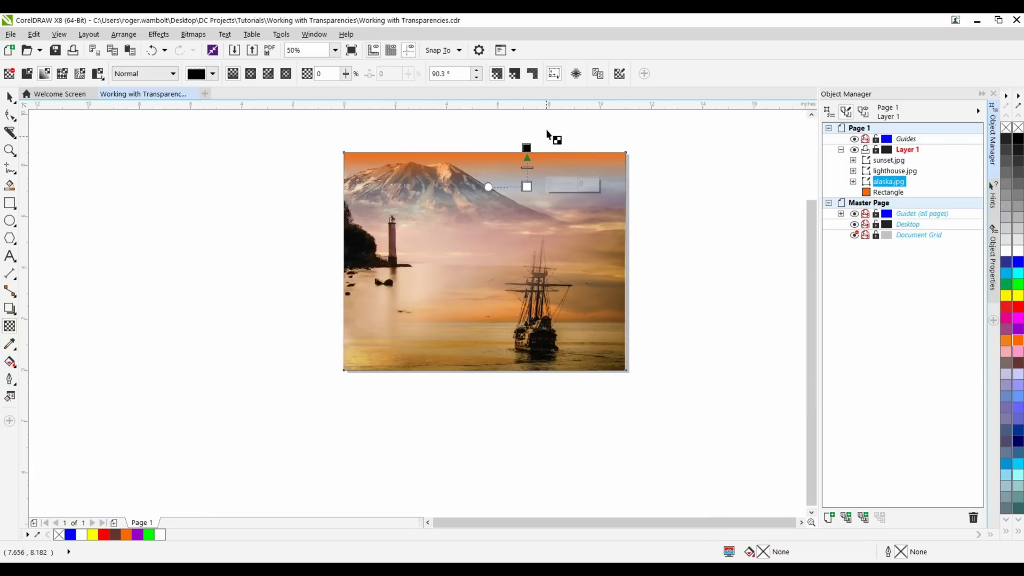
{"action": "left_click_drag", "start_coordinate": [532, 152], "coordinate": [530, 124]}
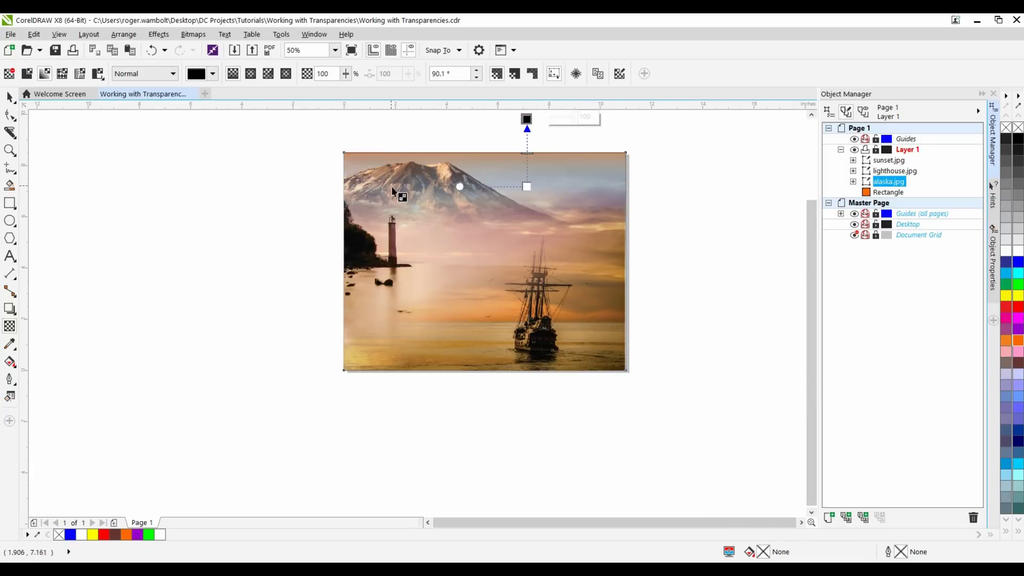
{"action": "left_click_drag", "start_coordinate": [526, 188], "coordinate": [525, 194]}
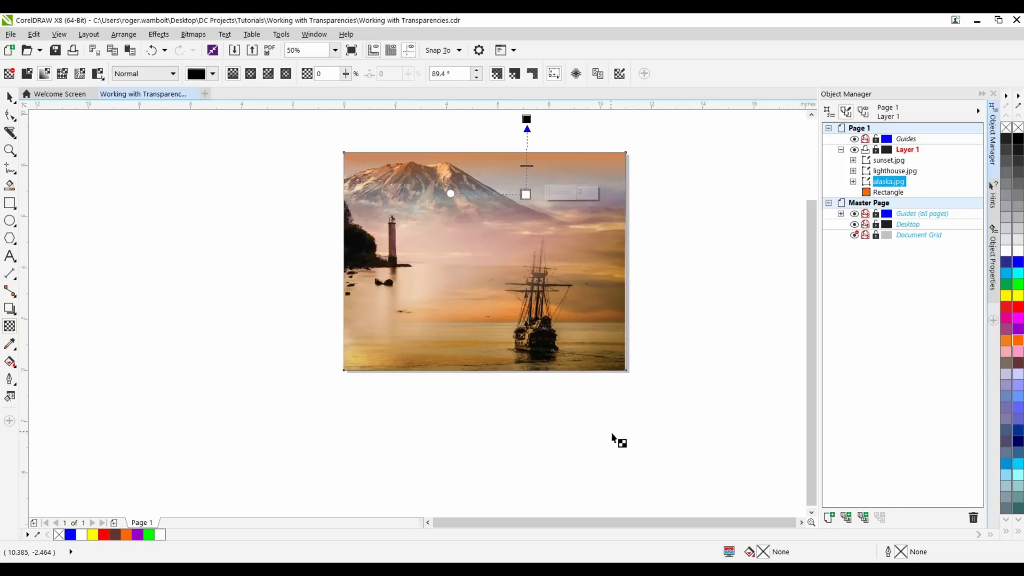
Zoom in and re-angle the sunset.jpg transparency gradient to about 104.6°
{"action": "left_click", "coordinate": [9, 98]}
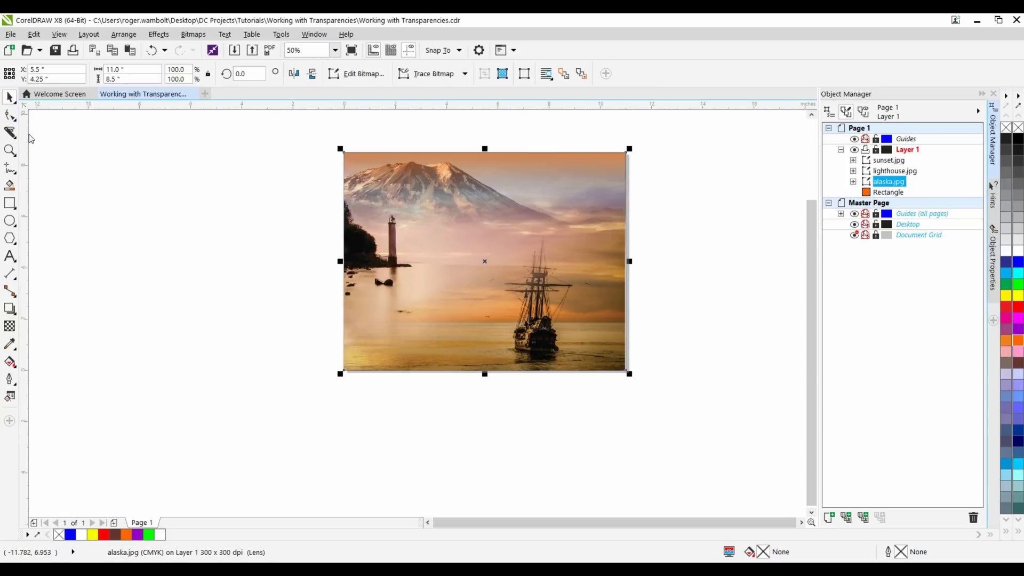
{"action": "key", "text": "shift+F2"}
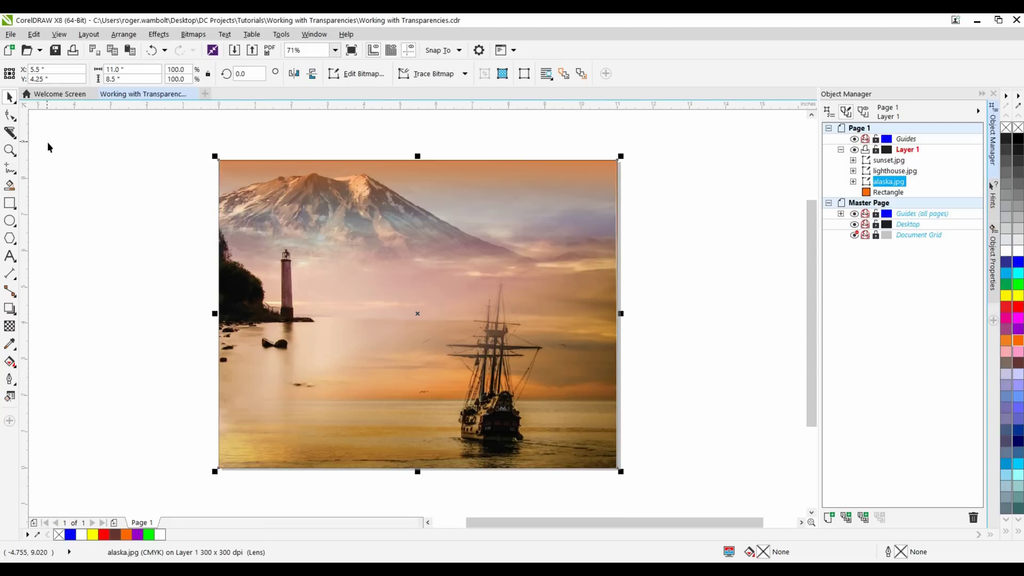
{"action": "key", "text": "shift+F2"}
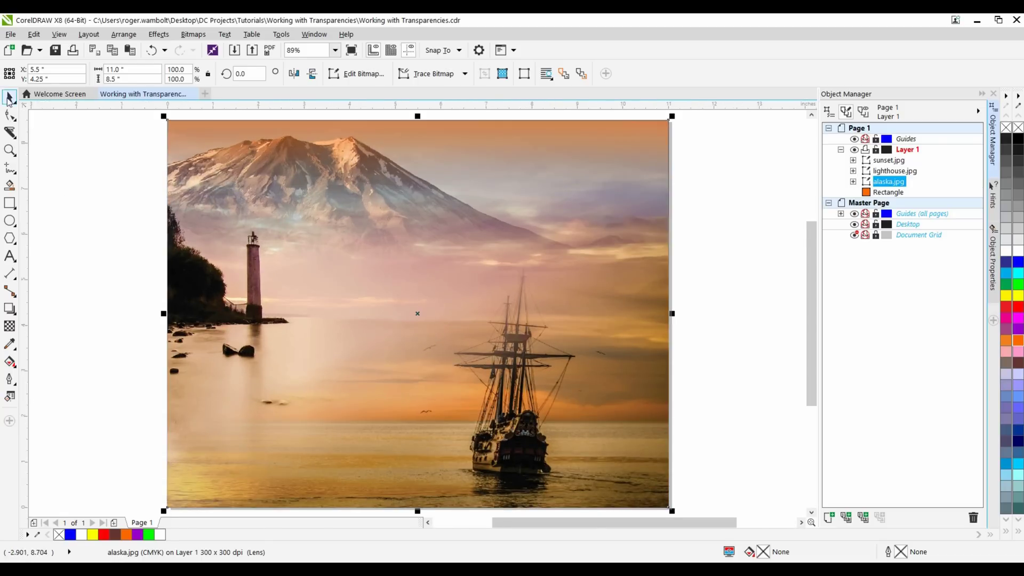
{"action": "left_click", "coordinate": [528, 420]}
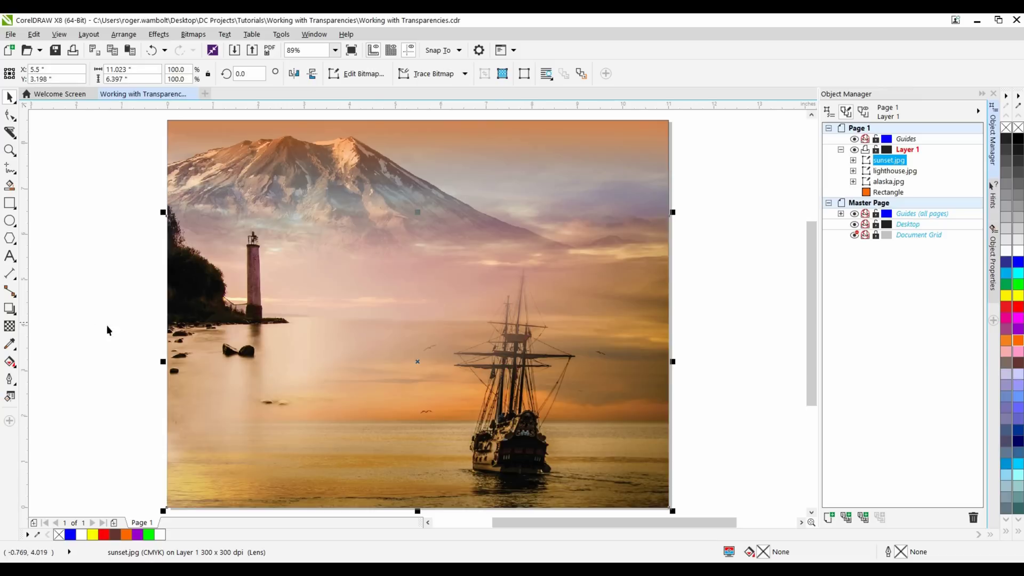
{"action": "left_click", "coordinate": [10, 325]}
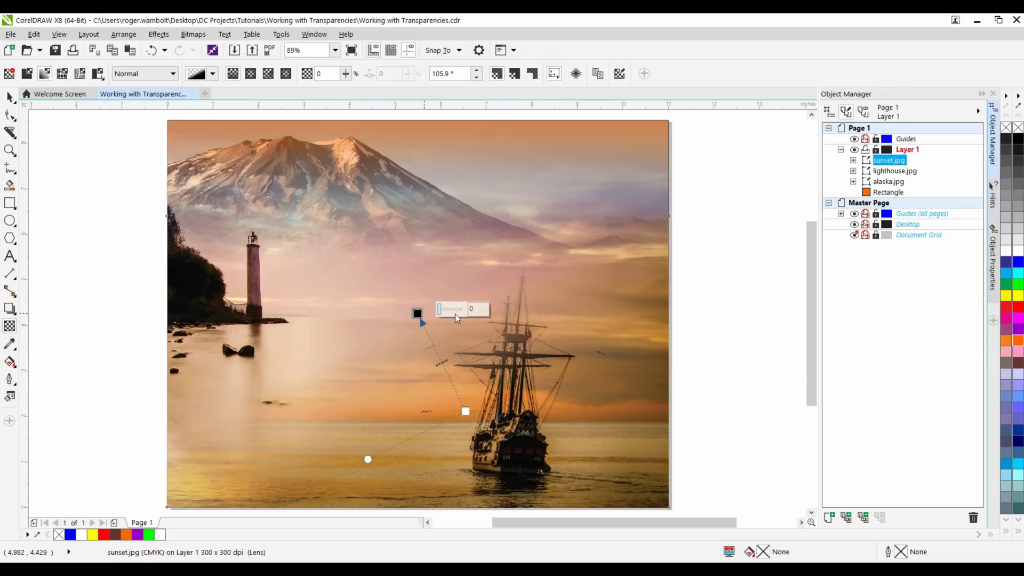
{"action": "left_click_drag", "start_coordinate": [419, 313], "coordinate": [416, 302]}
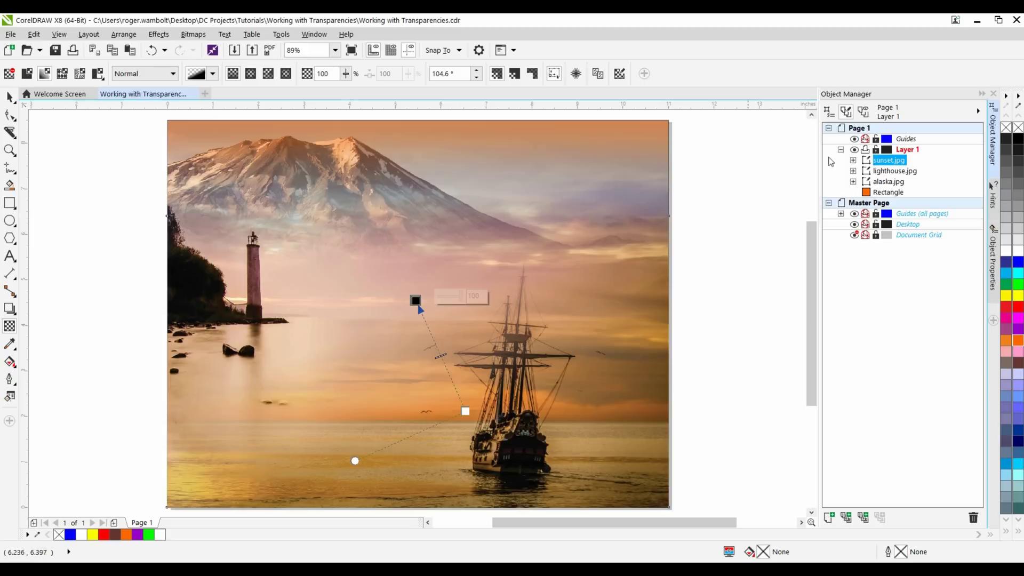
Lower the lighthouse.jpg fade's opaque end so its gradient runs at 89.5°
{"action": "left_click", "coordinate": [902, 171]}
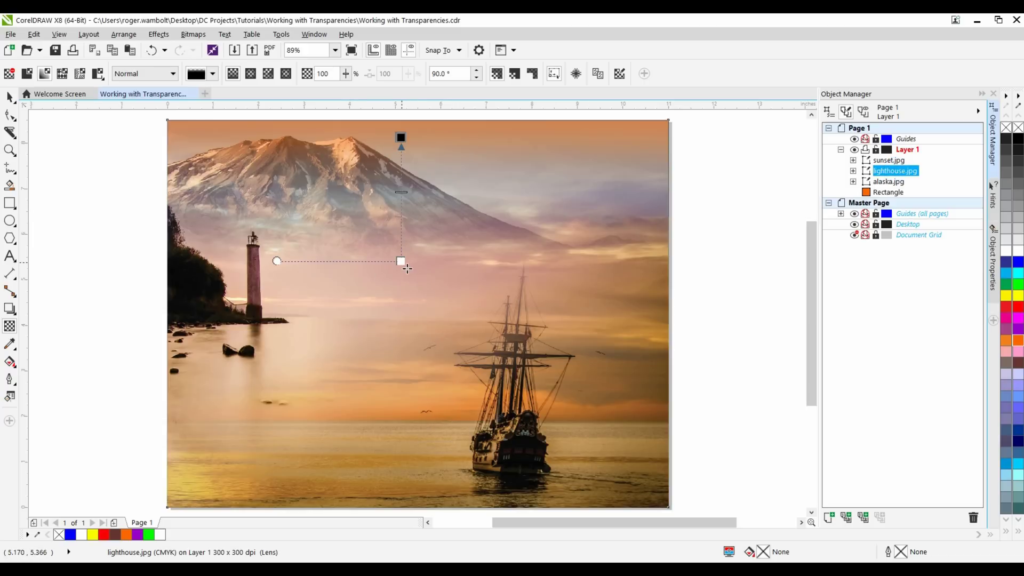
{"action": "left_click_drag", "start_coordinate": [401, 261], "coordinate": [399, 287]}
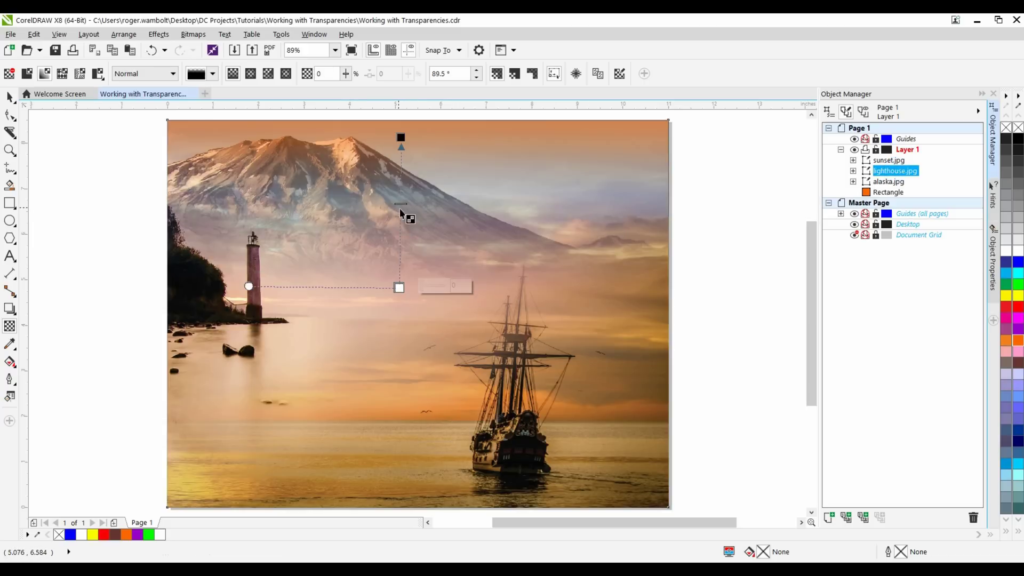
{"action": "left_click", "coordinate": [9, 98]}
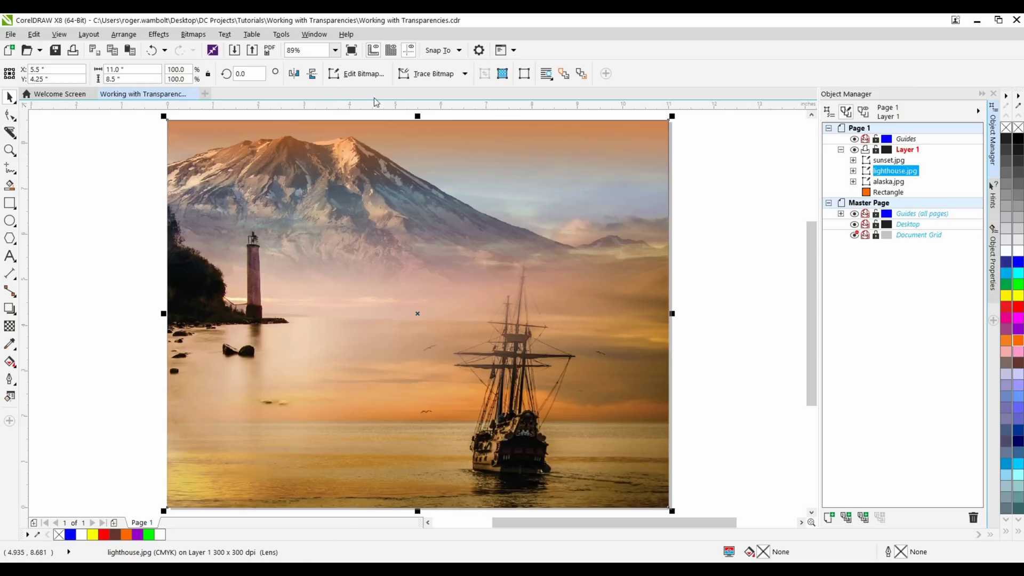
Open the Lens docker through Window > Dockers > Effects and deselect the lighthouse photo
{"action": "left_click", "coordinate": [316, 34]}
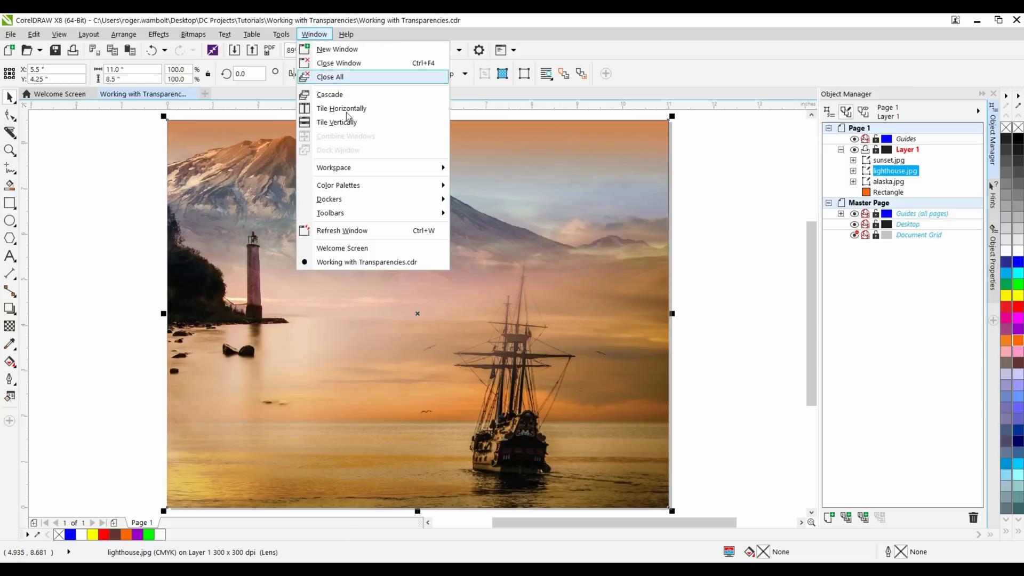
{"action": "mouse_move", "coordinate": [363, 200]}
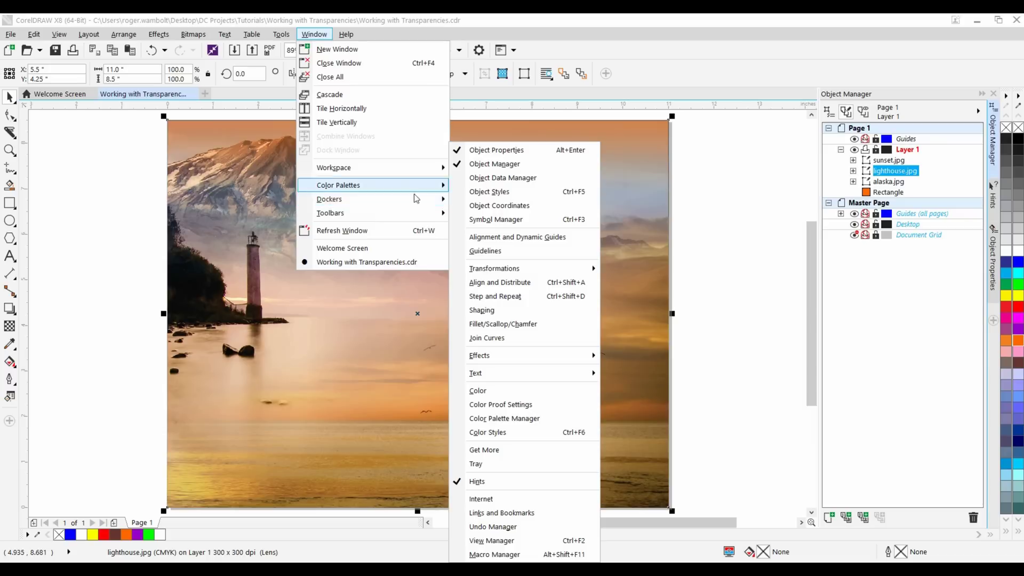
{"action": "mouse_move", "coordinate": [514, 362]}
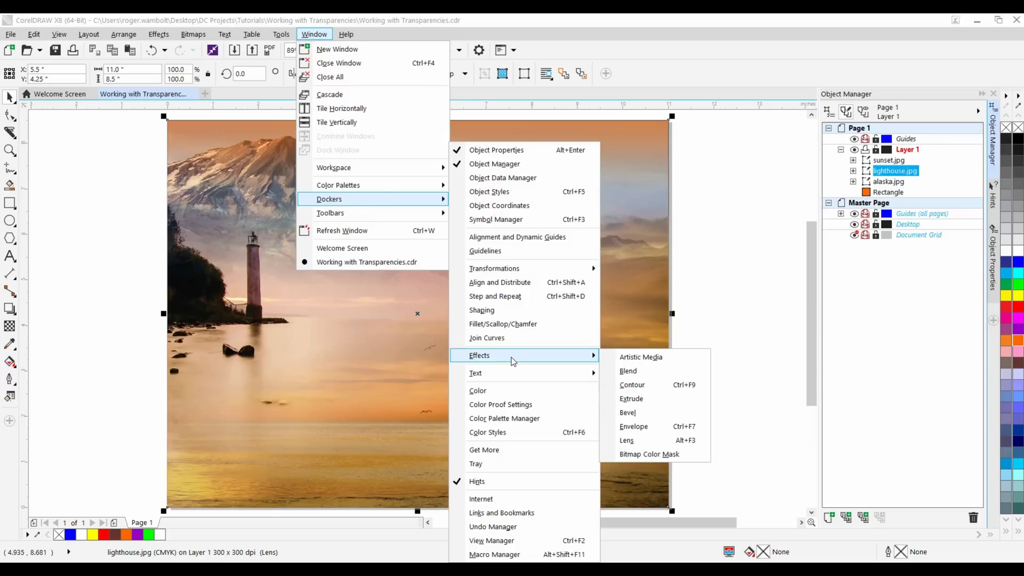
{"action": "left_click", "coordinate": [640, 442]}
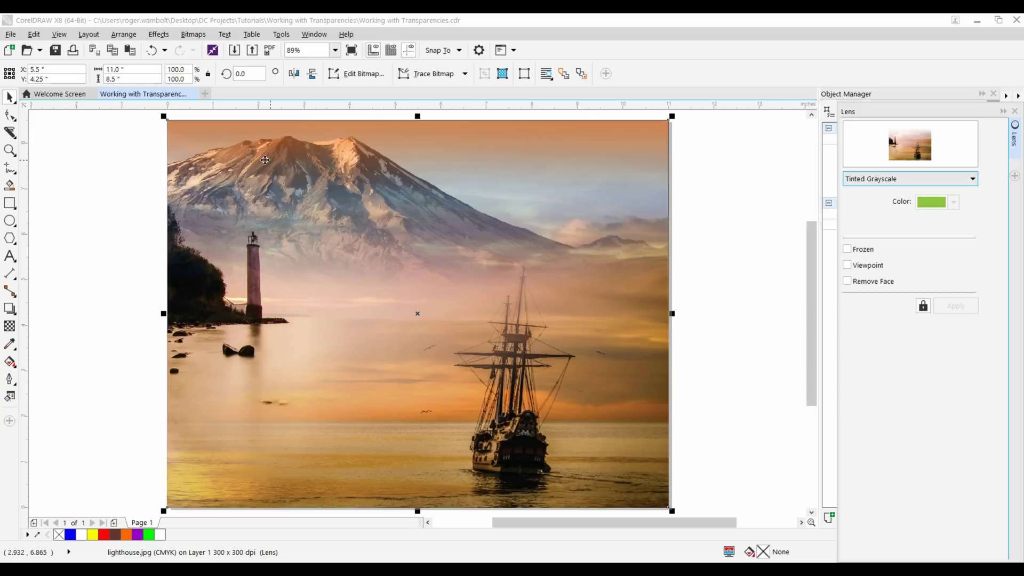
{"action": "left_click", "coordinate": [10, 97]}
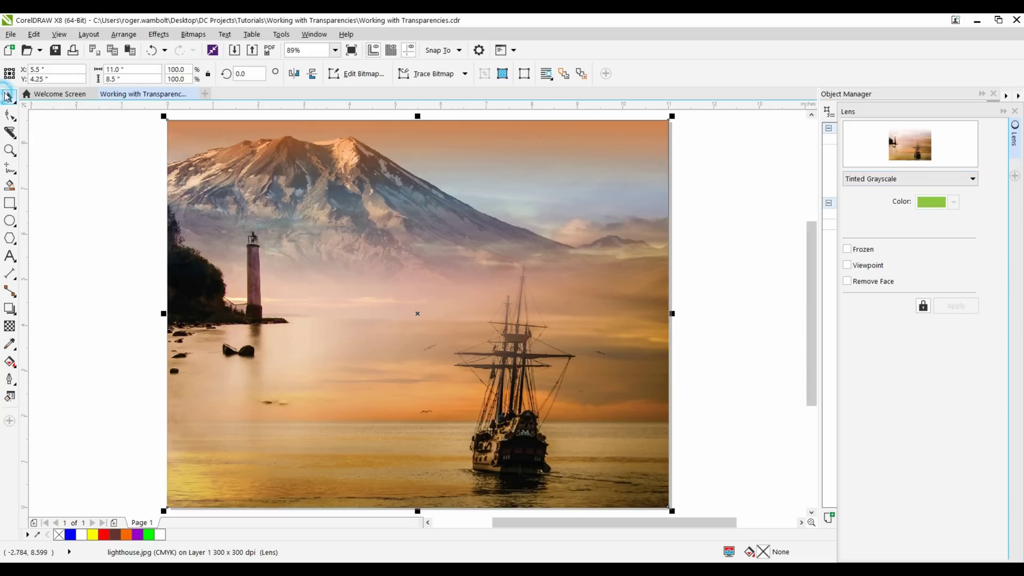
{"action": "left_click", "coordinate": [50, 135]}
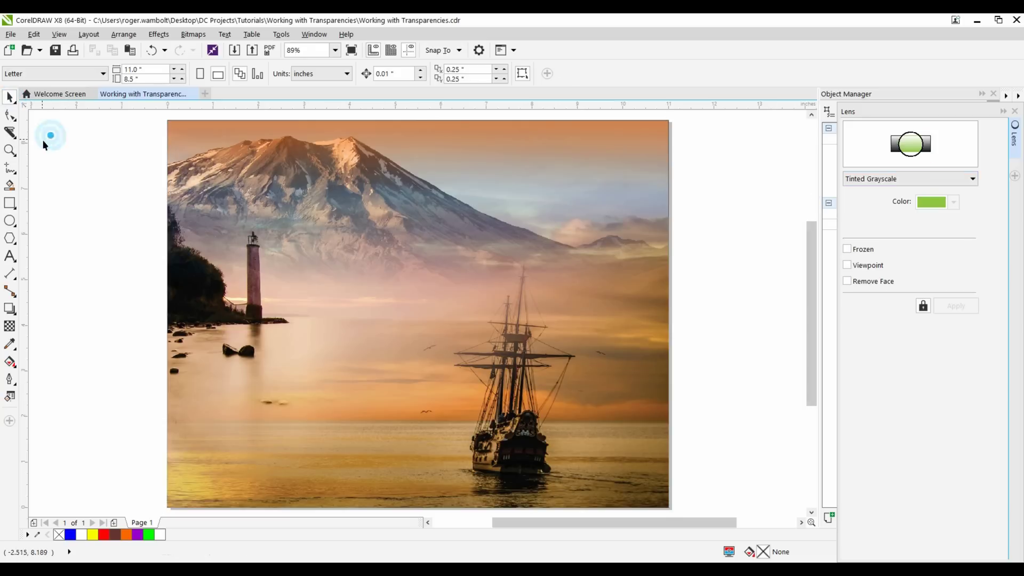
Select the full-page rectangle and give its Tinted Grayscale lens the green colour #8BD628
{"action": "double_click", "coordinate": [11, 97]}
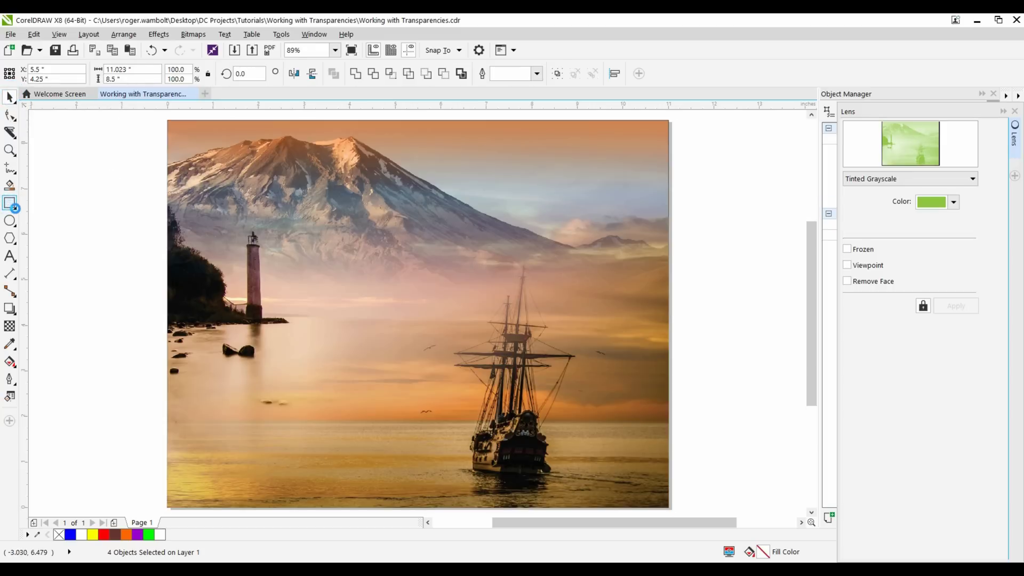
{"action": "key", "text": "F6"}
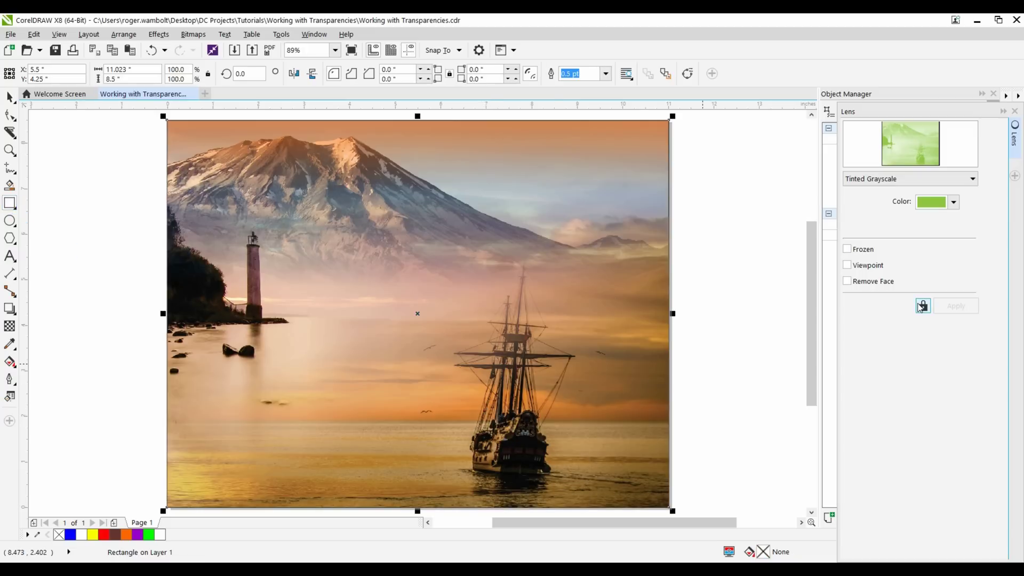
{"action": "left_click", "coordinate": [954, 202]}
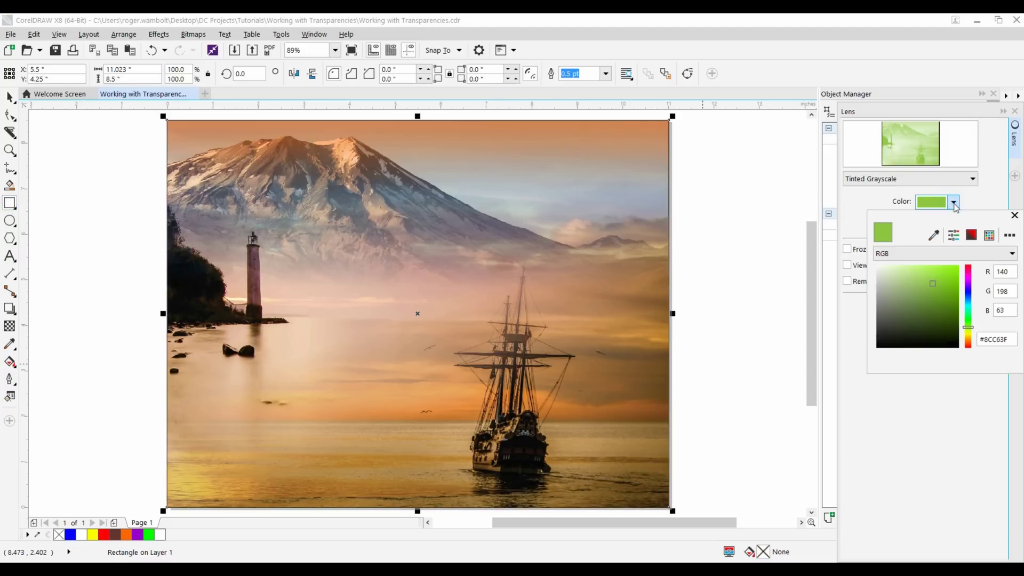
{"action": "left_click", "coordinate": [943, 278]}
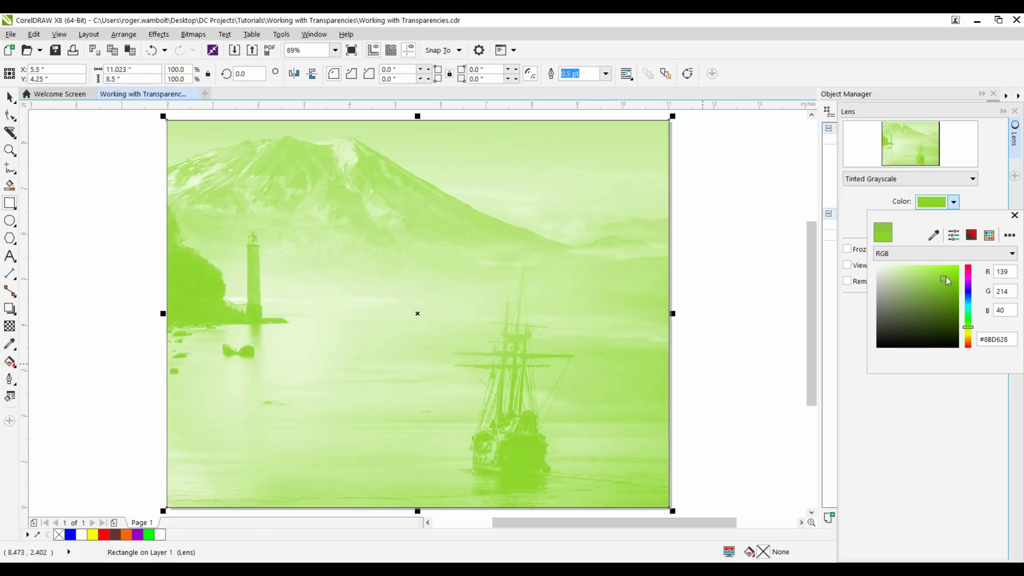
{"action": "left_click", "coordinate": [876, 180]}
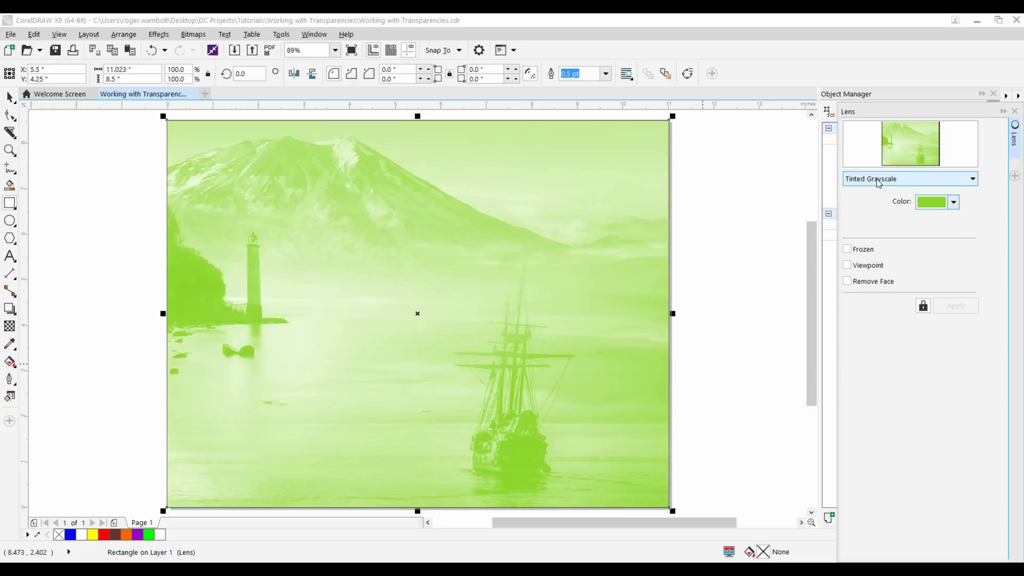
Change the rectangle's lens to Color Add with pink #D62874
{"action": "left_click", "coordinate": [879, 181]}
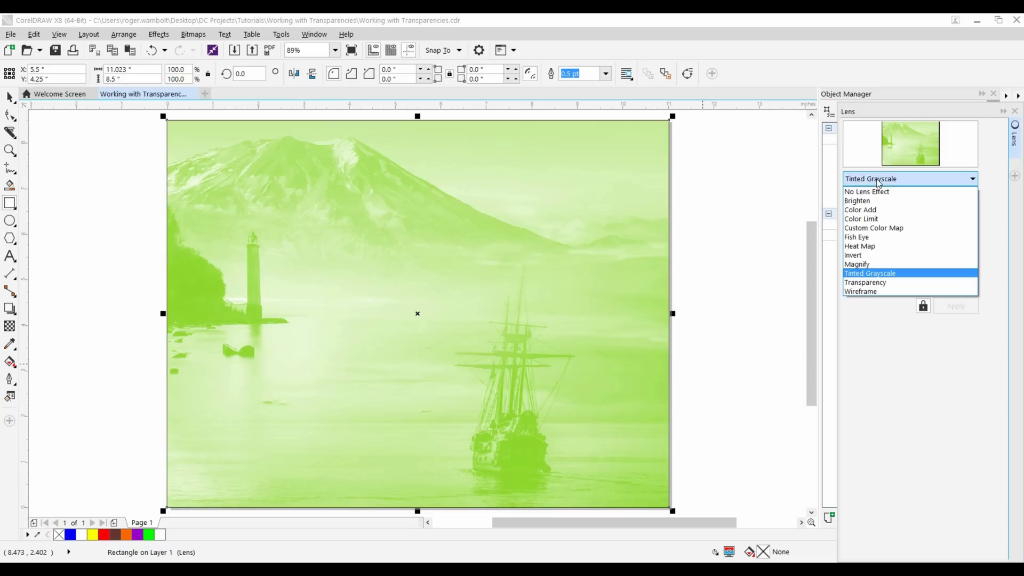
{"action": "left_click", "coordinate": [879, 209]}
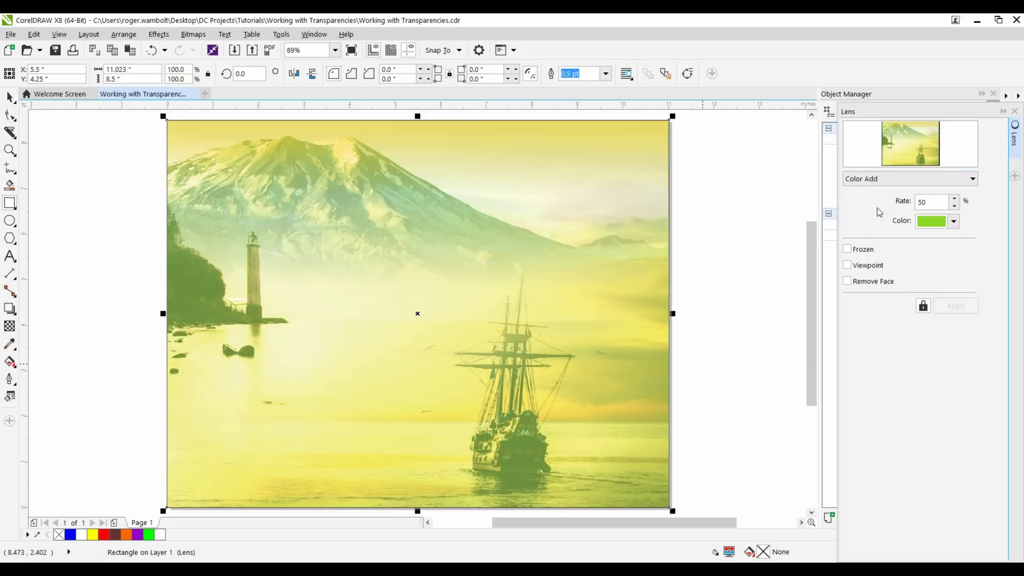
{"action": "left_click", "coordinate": [954, 222]}
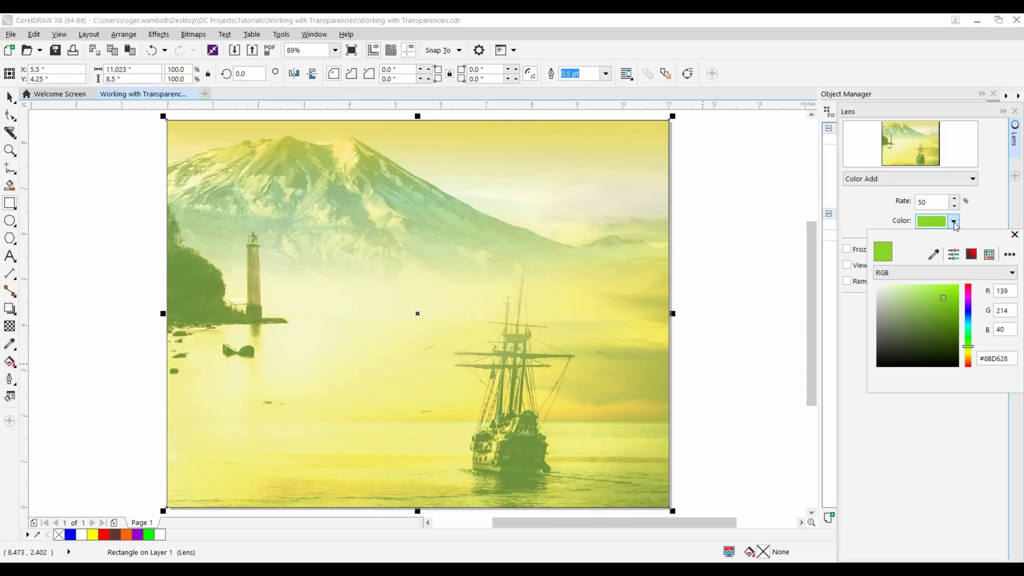
{"action": "left_click", "coordinate": [968, 291]}
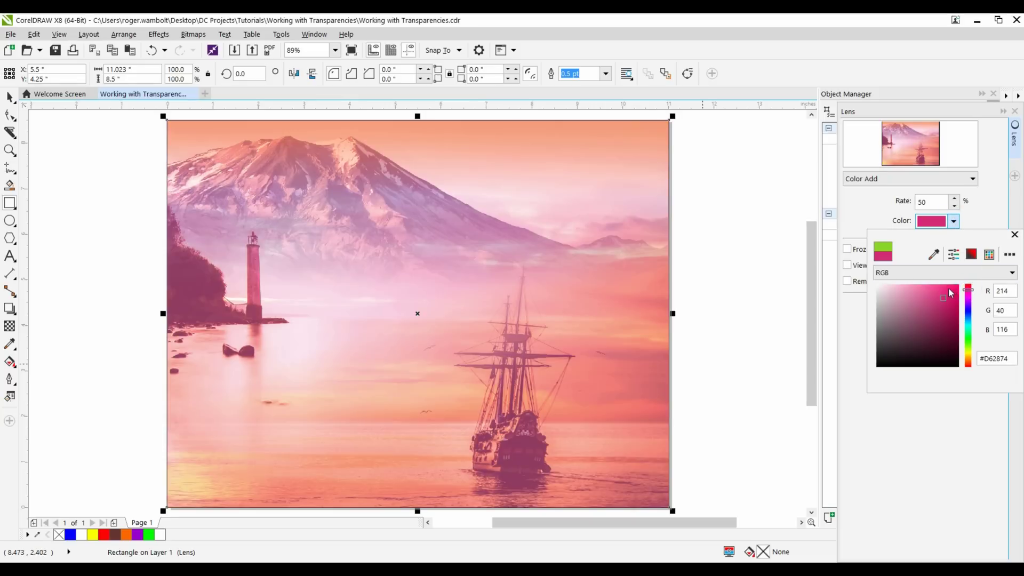
{"action": "left_click", "coordinate": [917, 184]}
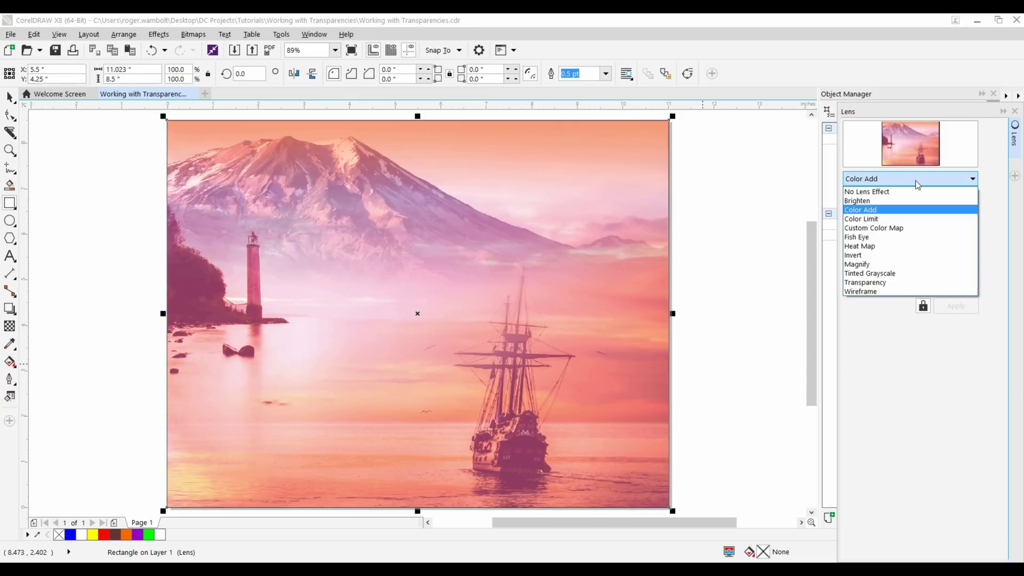
Make the lens a Custom Color Map from yellow-green #C8D628 to purple
{"action": "left_click", "coordinate": [901, 228]}
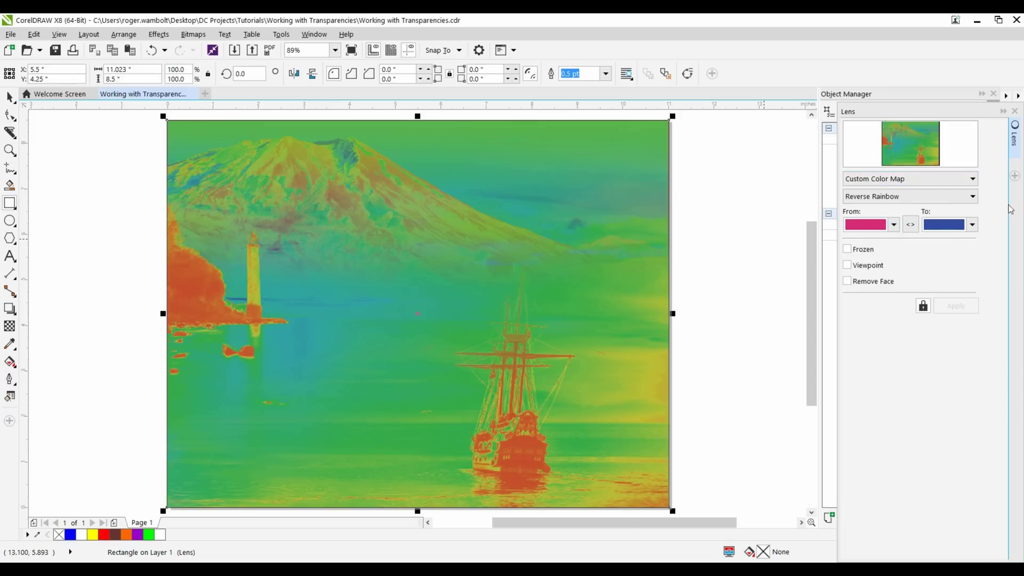
{"action": "left_click", "coordinate": [971, 226]}
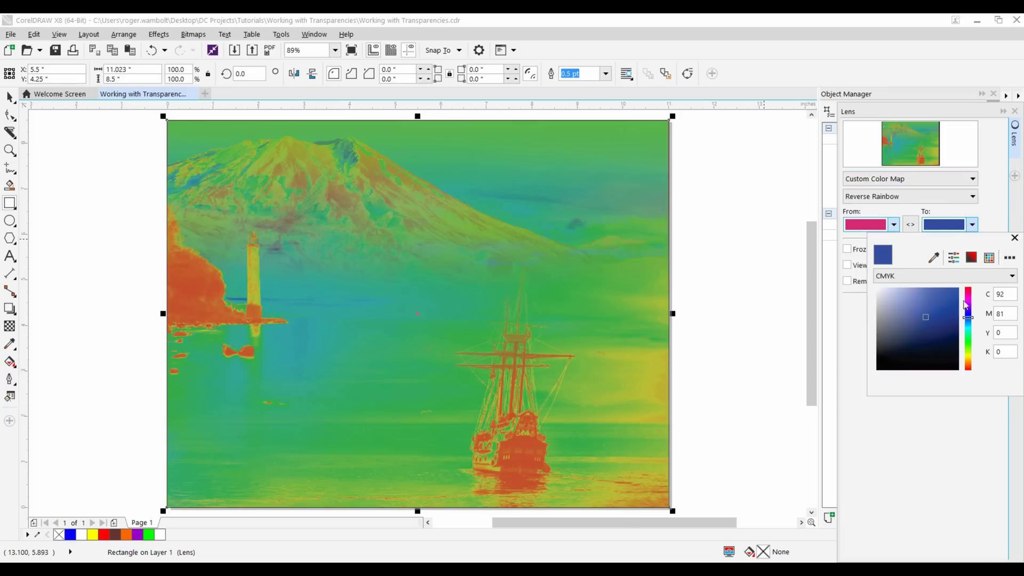
{"action": "left_click", "coordinate": [968, 294]}
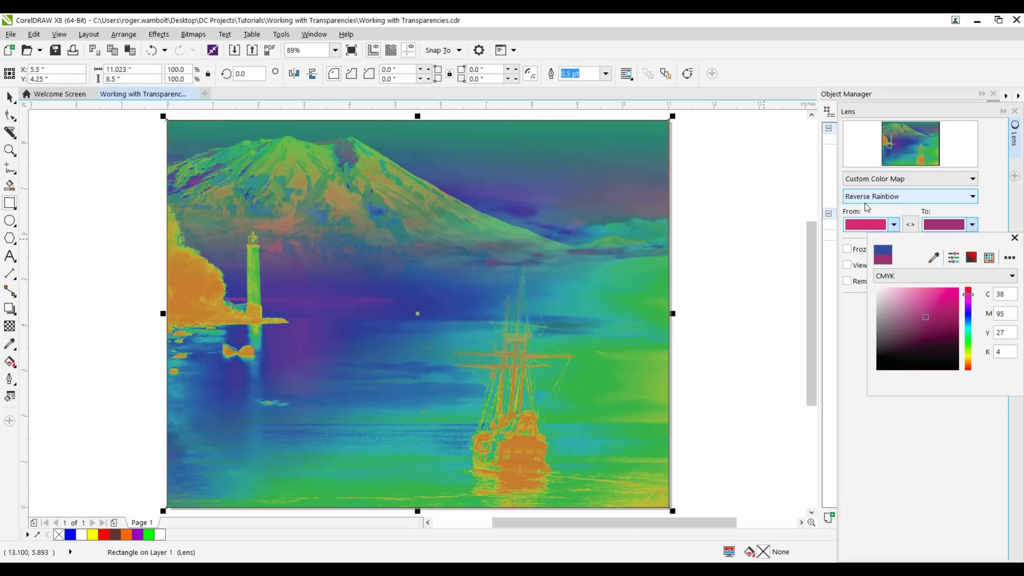
{"action": "left_click", "coordinate": [894, 226]}
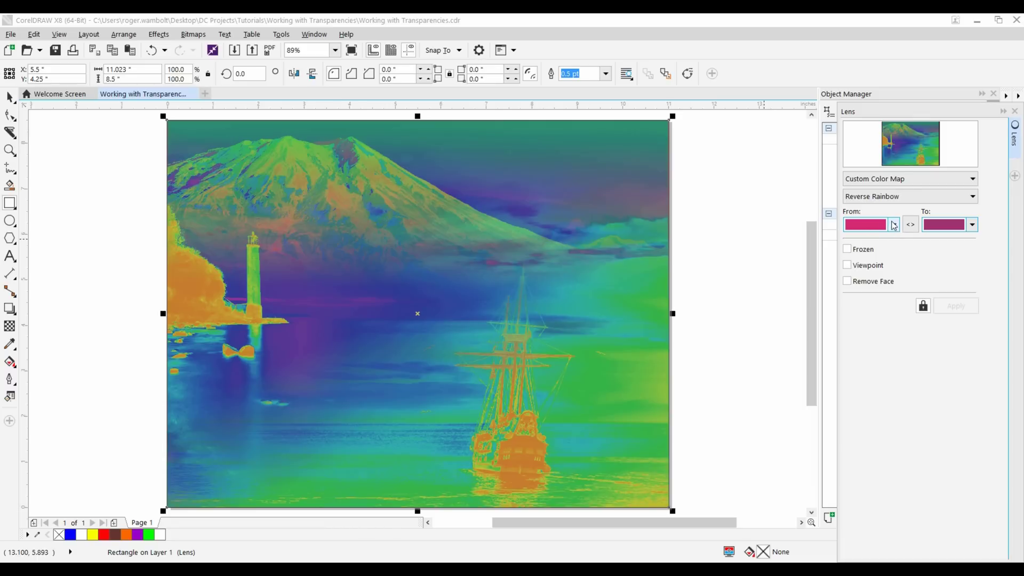
{"action": "left_click", "coordinate": [894, 225]}
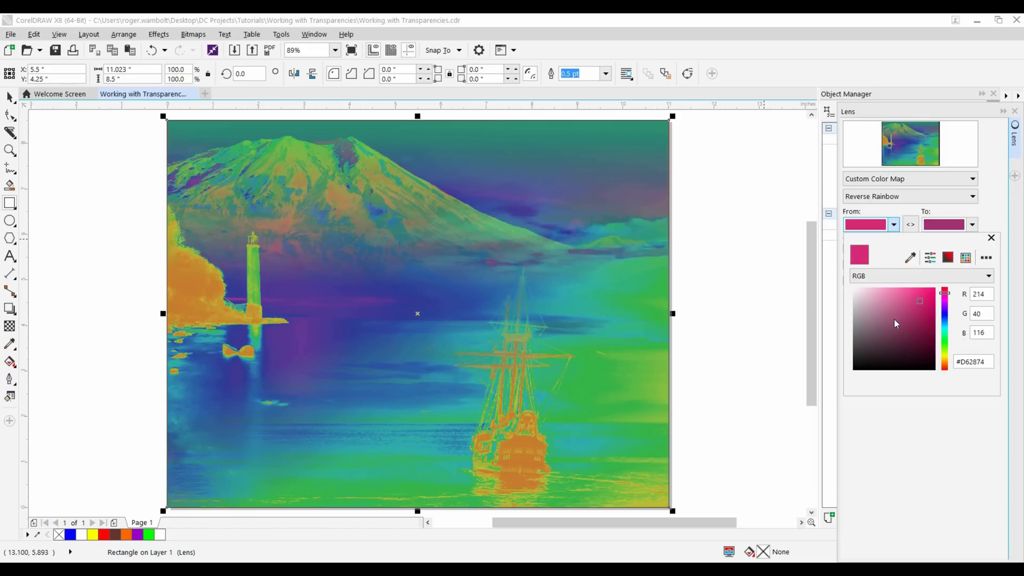
{"action": "left_click", "coordinate": [945, 359]}
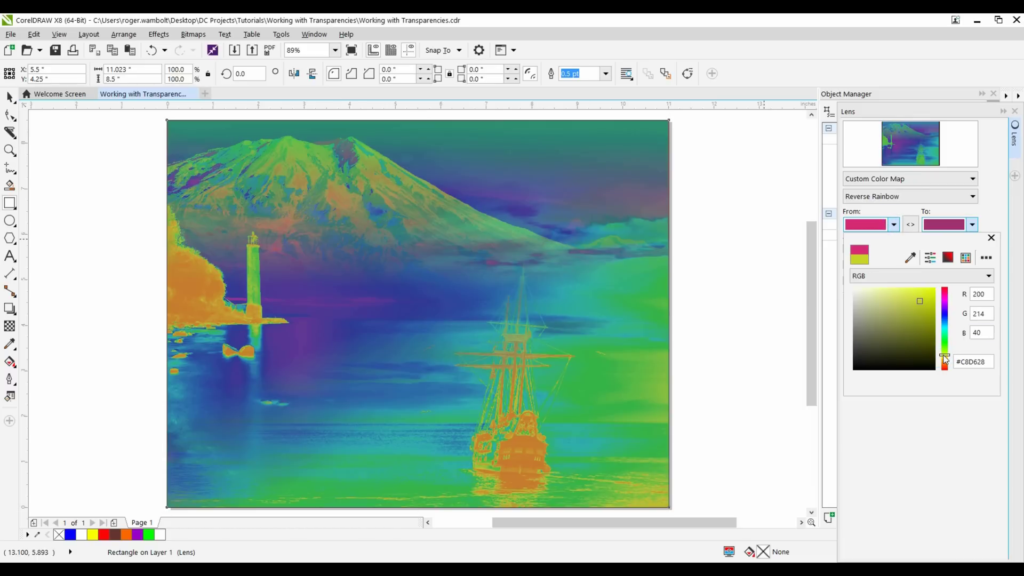
{"action": "left_click", "coordinate": [943, 186]}
{"action": "left_click", "coordinate": [940, 183]}
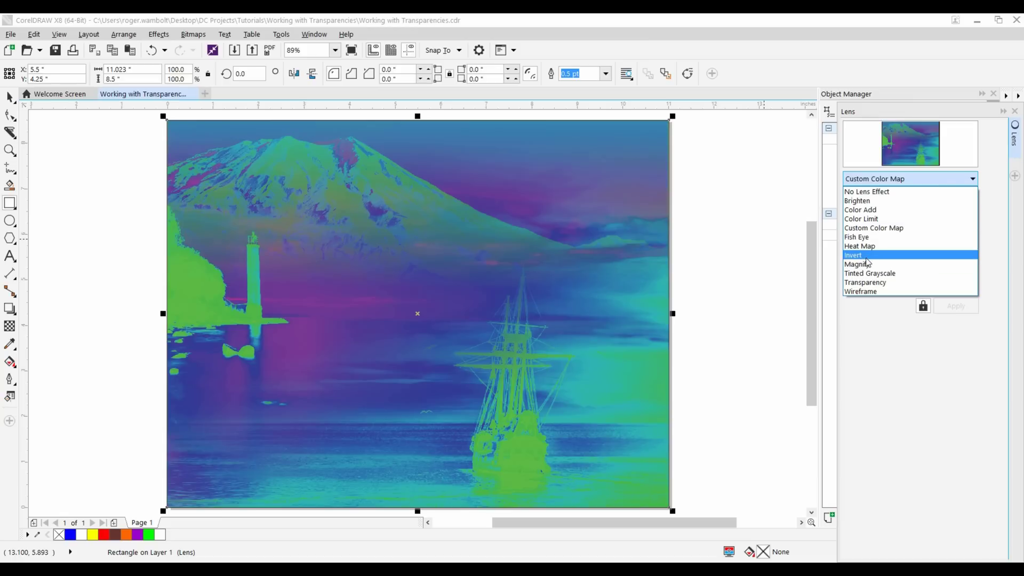
Switch the rectangle's lens to Invert, turning the seascape into a negative
{"action": "left_click", "coordinate": [866, 258]}
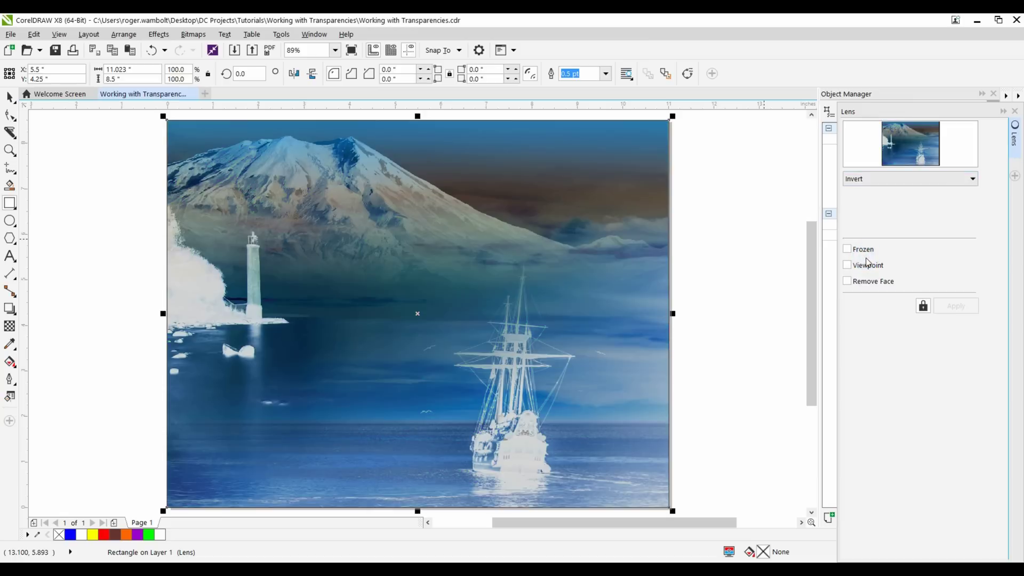